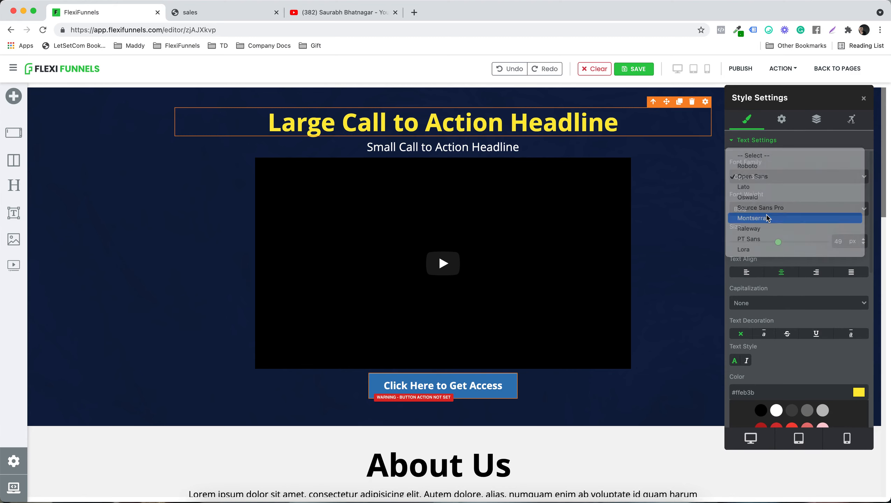
# Step: Set the large headline's font family to Montserrat, try right and left alignment, and return the text to centre alignment
pyautogui.click(767, 218)
pyautogui.scroll(-3, 771, 233)
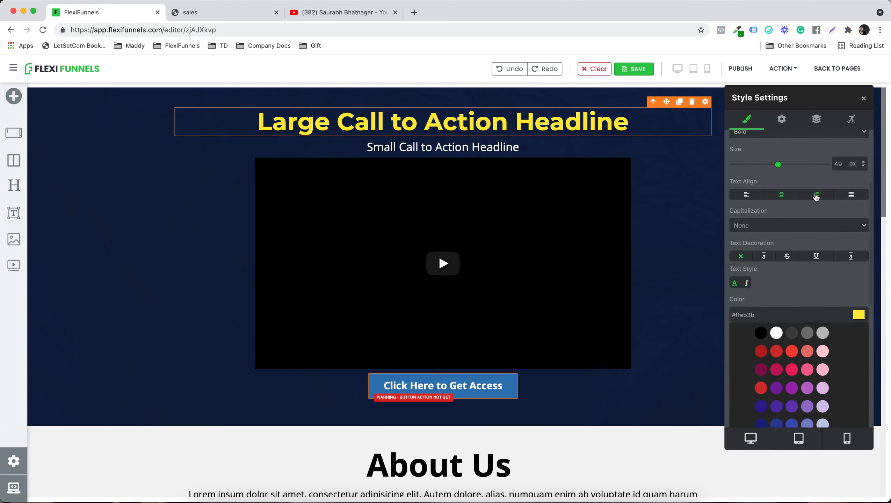
pyautogui.click(815, 197)
pyautogui.click(746, 196)
pyautogui.click(774, 198)
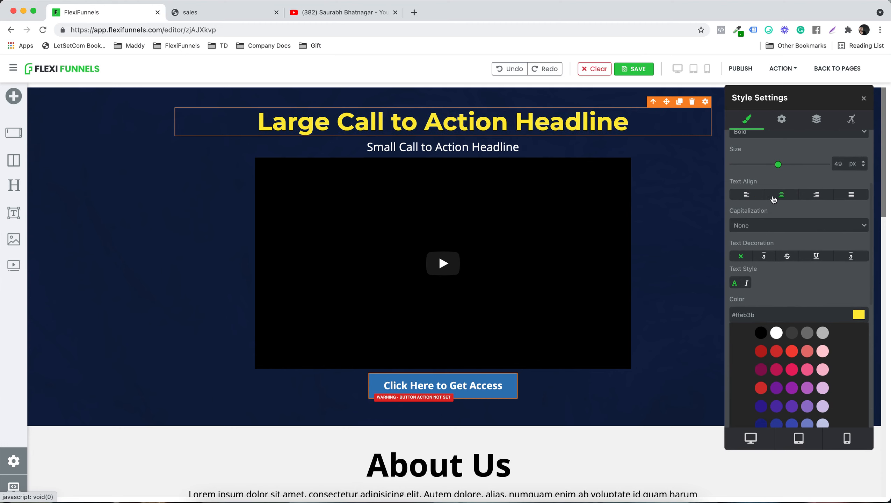
# Step: Try out the headline's letter spacing and return it to 0 px
pyautogui.scroll(-2, 790, 238)
pyautogui.scroll(-6, 791, 239)
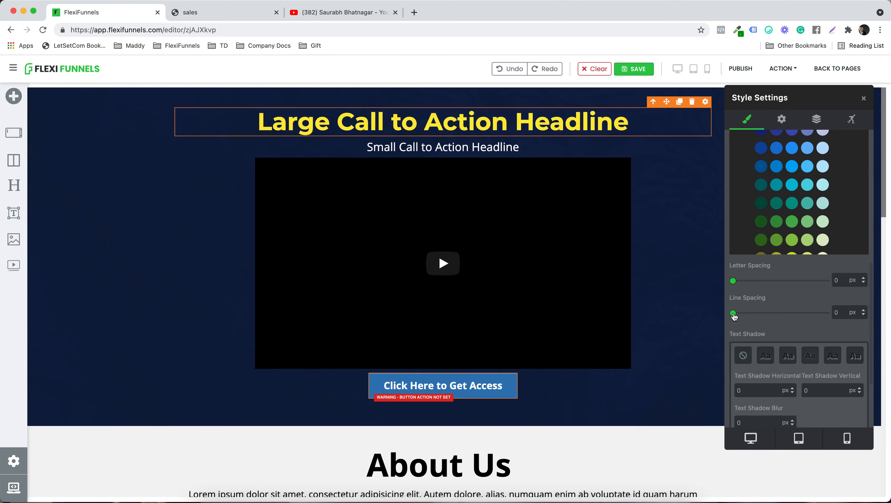
pyautogui.moveTo(733, 282)
pyautogui.mouseDown()
pyautogui.moveTo(748, 282)
pyautogui.moveTo(732, 282)
pyautogui.mouseUp()
pyautogui.scroll(-5, 757, 308)
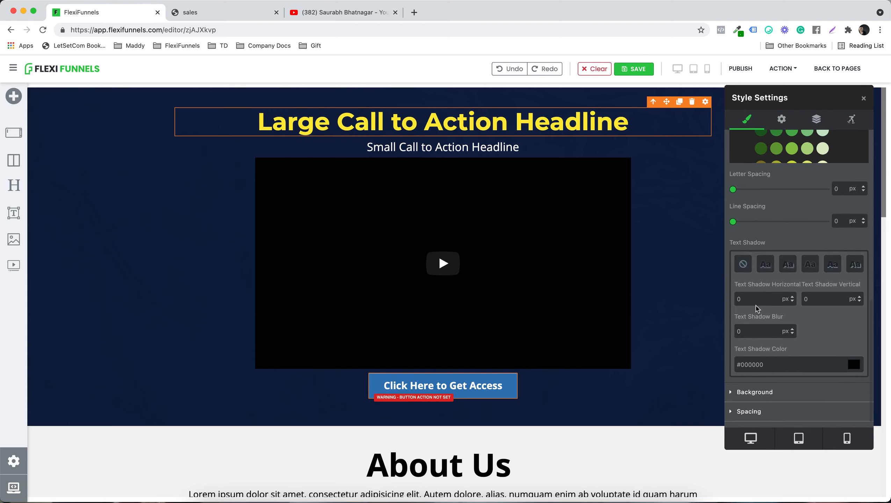
# Step: Apply the first text shadow preset to the headline with a 5 px blur and the dark shadow colour #001421
pyautogui.scroll(-1, 786, 254)
pyautogui.click(768, 250)
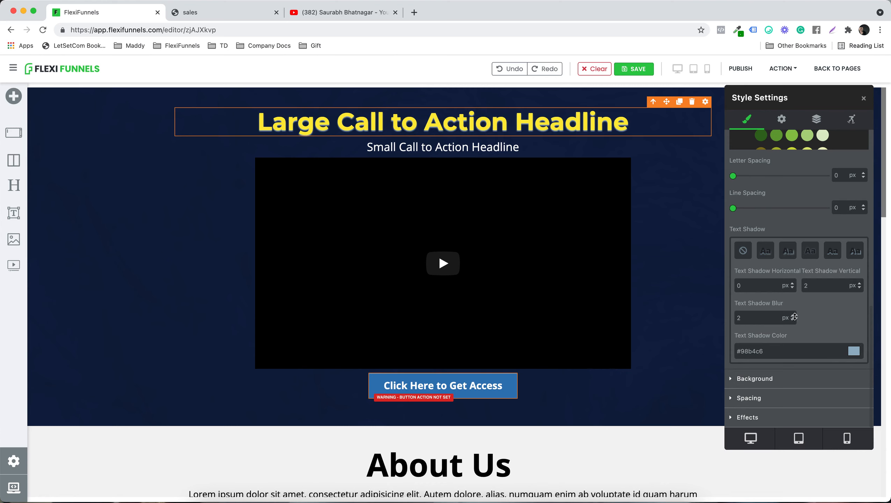
pyautogui.click(764, 319)
pyautogui.press('BackSpace')
pyautogui.write('5')
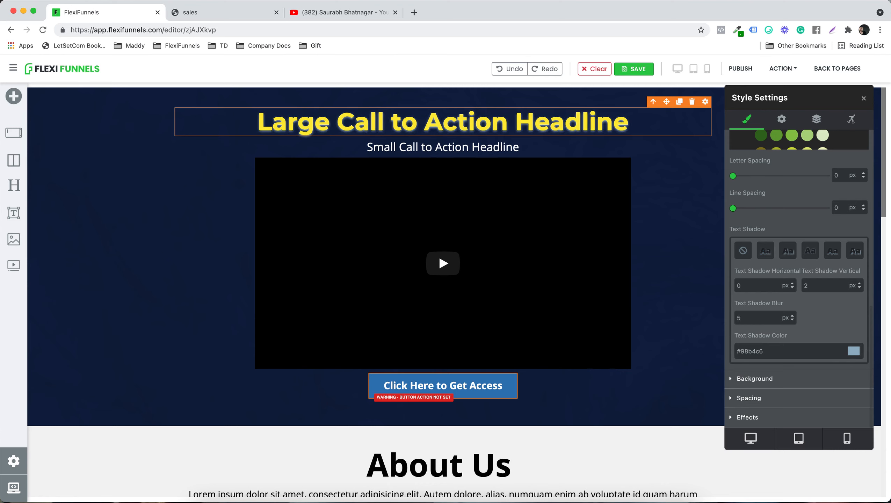
pyautogui.click(855, 353)
pyautogui.moveTo(822, 184); pyautogui.dragTo(837, 199)
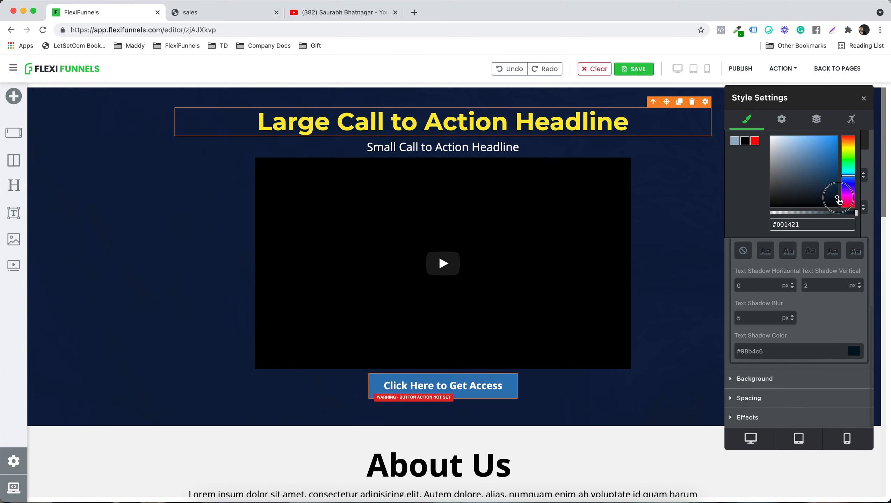
pyautogui.click(834, 320)
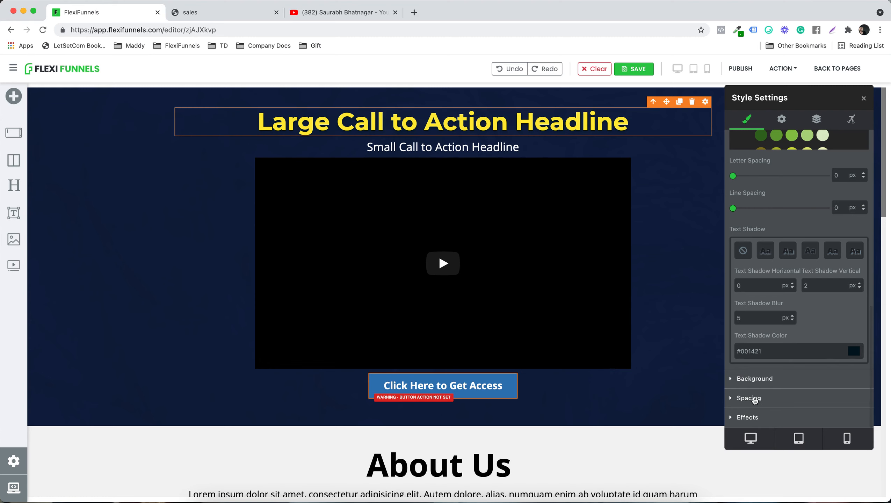
# Step: Try a white background behind the headline, then undo it
pyautogui.click(749, 378)
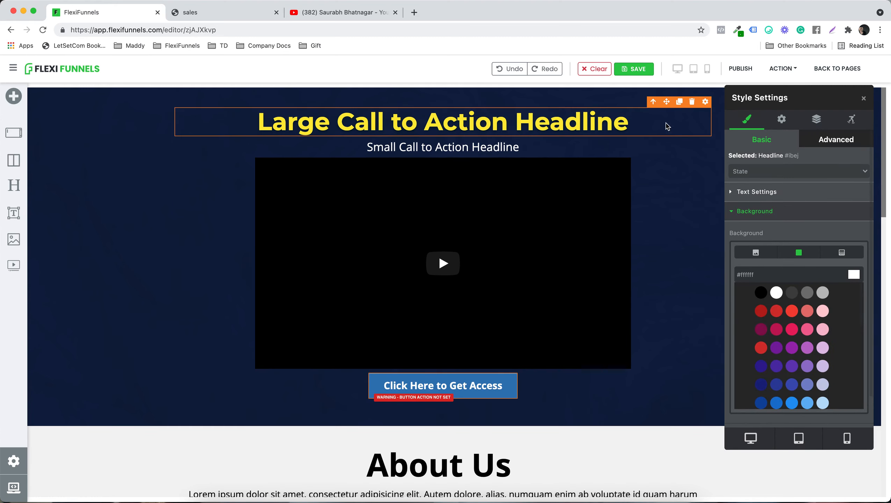
pyautogui.scroll(-2, 790, 246)
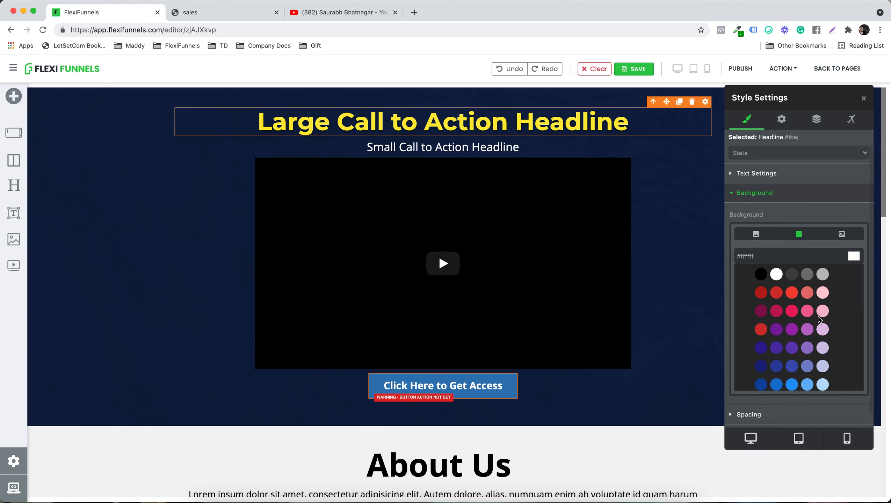
pyautogui.scroll(-12, 818, 319)
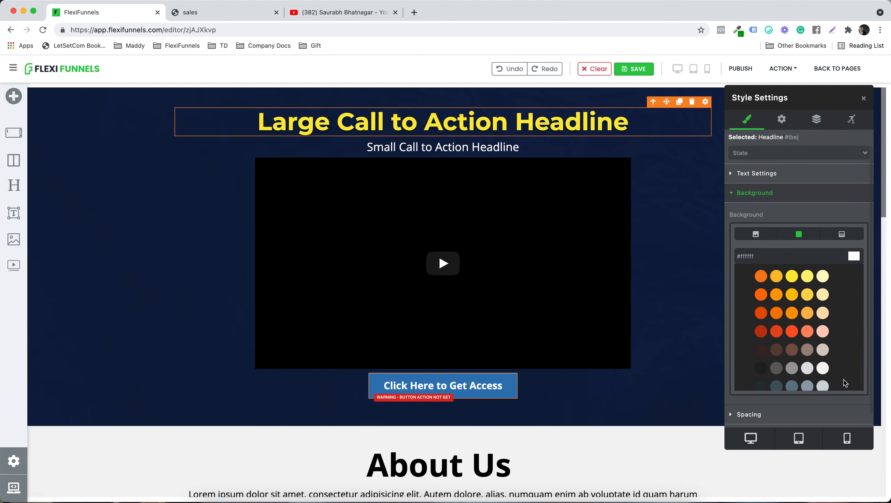
pyautogui.scroll(12, 843, 301)
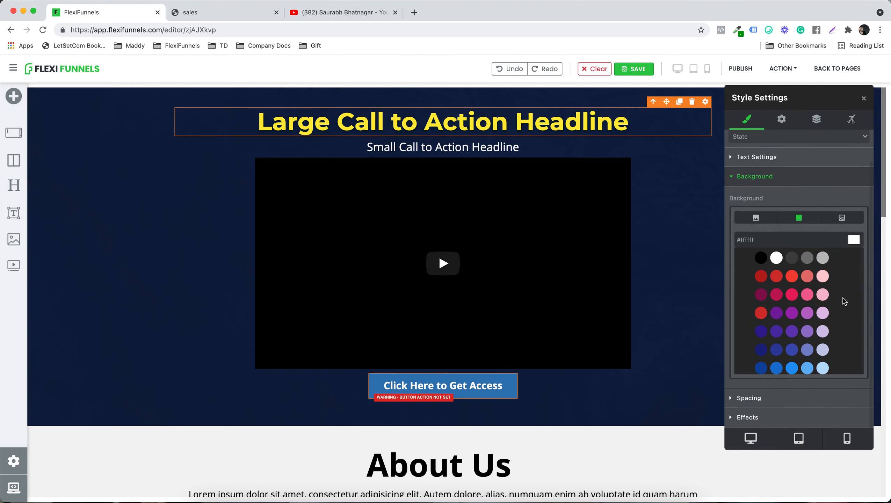
pyautogui.click(776, 264)
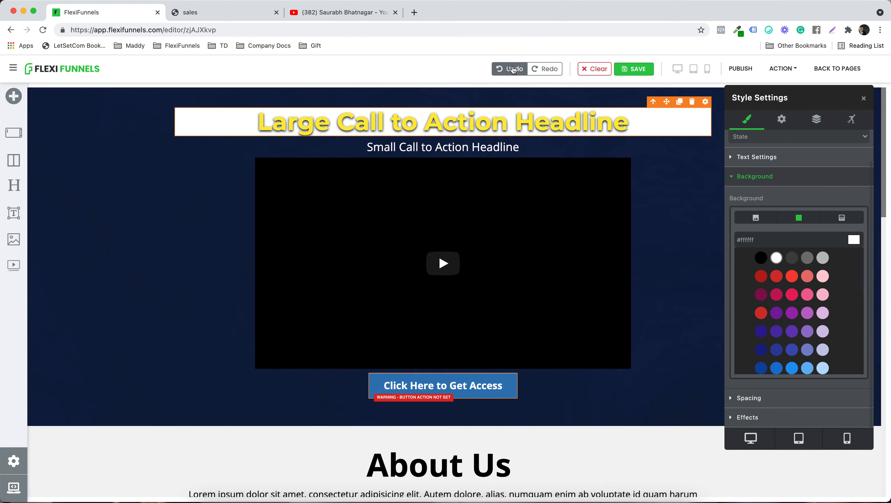
pyautogui.click(513, 70)
# Step: Set the headline's bottom margin to 14 px
pyautogui.scroll(-5, 820, 303)
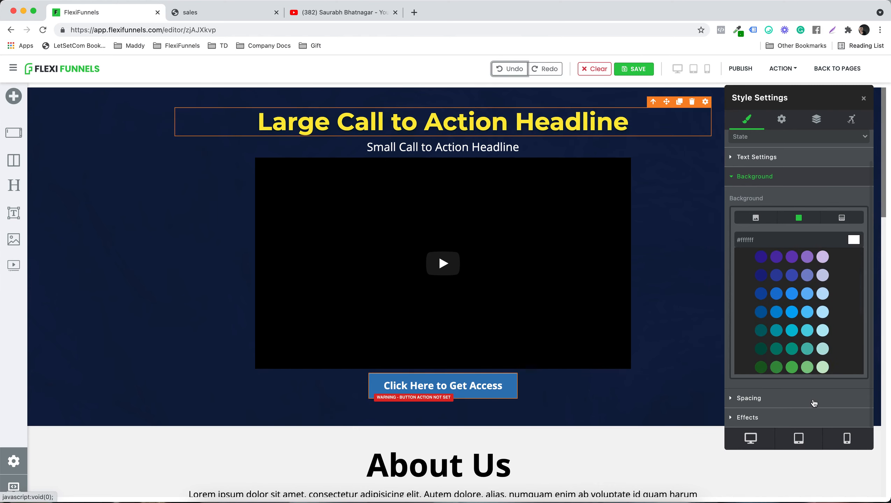
pyautogui.click(746, 399)
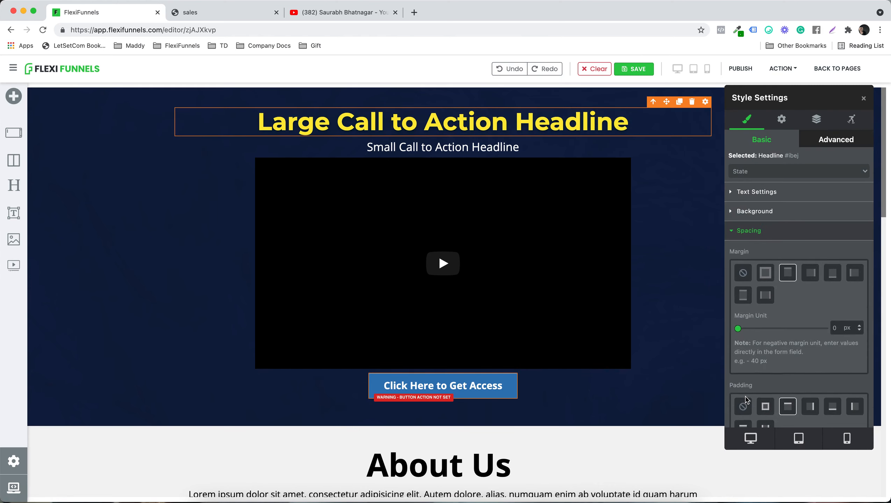
pyautogui.moveTo(738, 330); pyautogui.dragTo(705, 315)
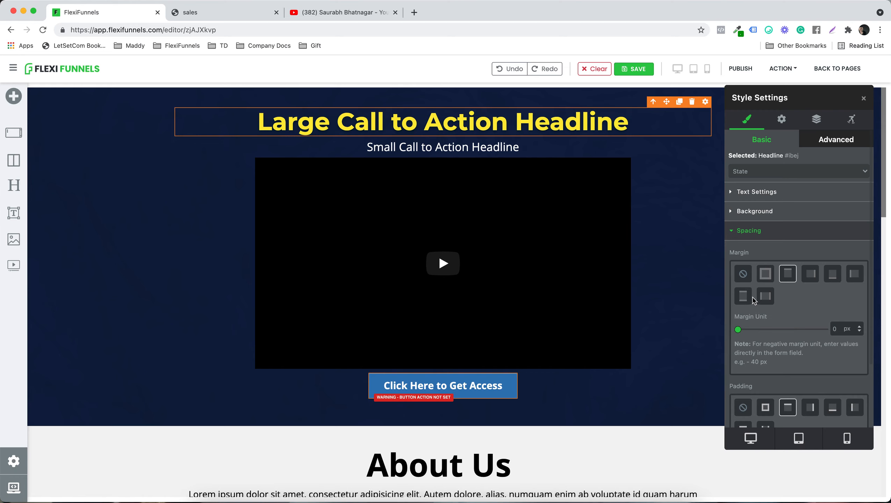
pyautogui.click(832, 277)
pyautogui.moveTo(738, 331)
pyautogui.mouseDown()
pyautogui.moveTo(788, 331)
pyautogui.moveTo(721, 319)
pyautogui.moveTo(741, 329)
pyautogui.mouseUp()
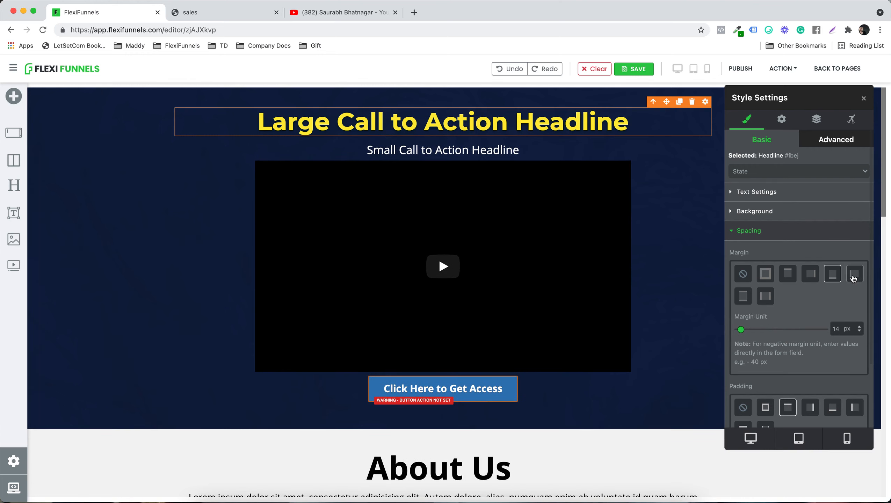
# Step: Reset the headline's margin on all sides to 0 px, then give it a bottom margin of 24 px
pyautogui.click(765, 274)
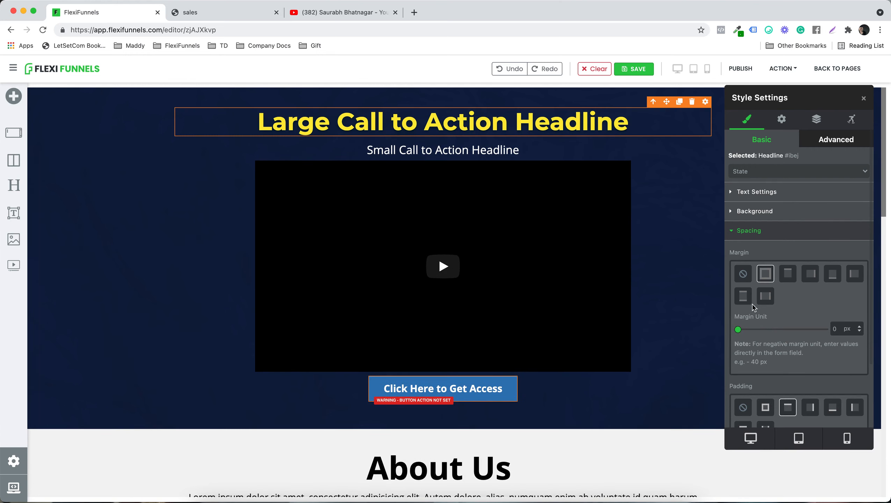
pyautogui.moveTo(738, 331); pyautogui.dragTo(718, 327)
pyautogui.click(832, 276)
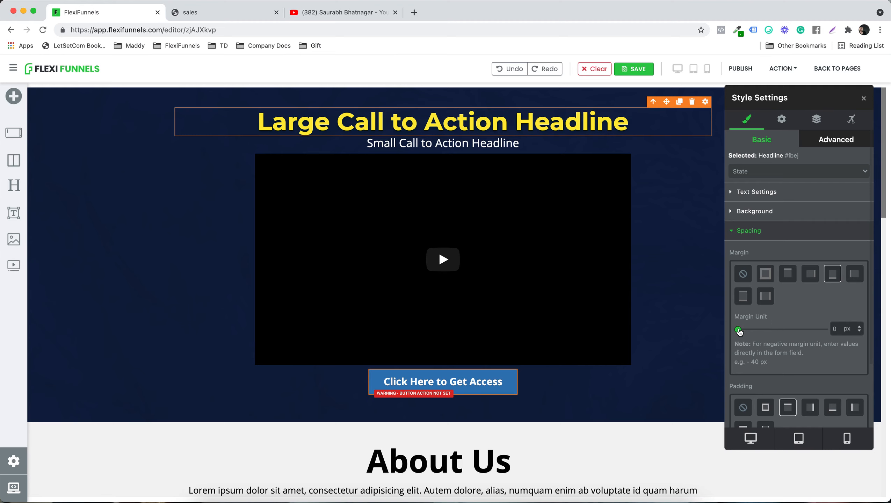
pyautogui.moveTo(738, 332); pyautogui.dragTo(742, 331)
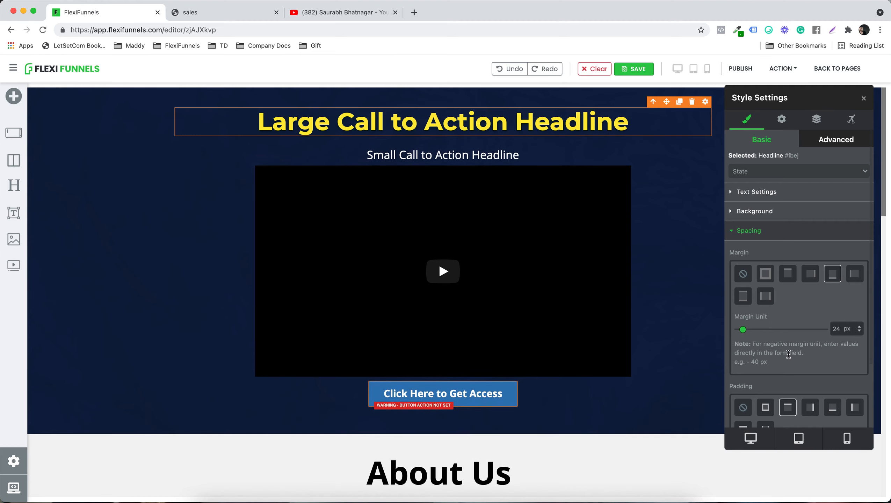
# Step: Try a top padding of 186 px on the headline and return it to 0 px
pyautogui.scroll(-3, 790, 355)
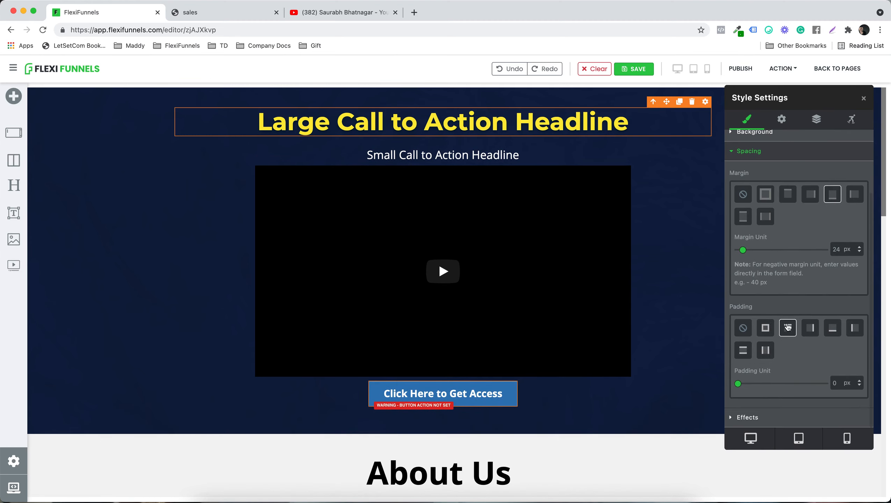
pyautogui.moveTo(739, 385); pyautogui.dragTo(778, 380)
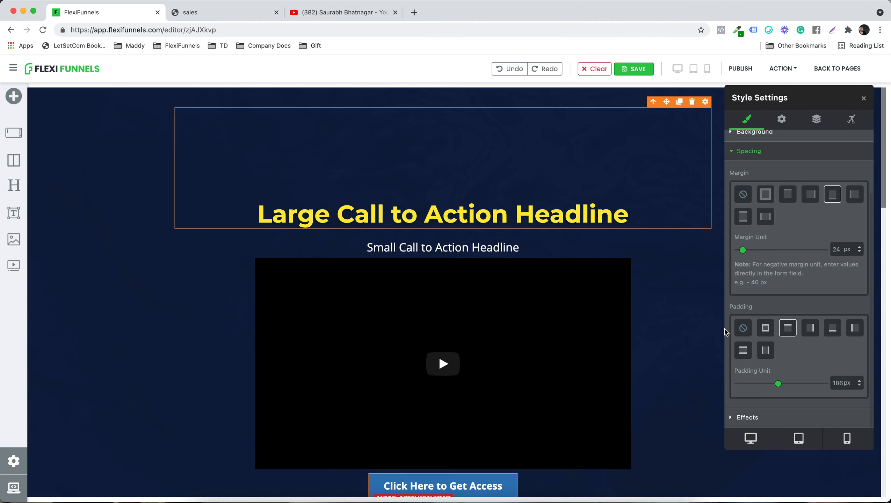
pyautogui.moveTo(777, 383); pyautogui.dragTo(726, 383)
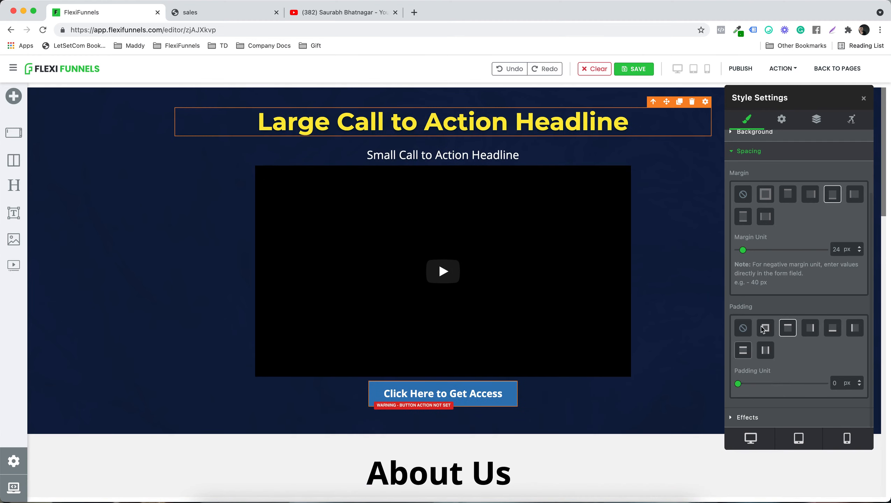
# Step: Set the headline's bottom margin to 5 px and its top margin to 172 px
pyautogui.moveTo(744, 250); pyautogui.dragTo(739, 251)
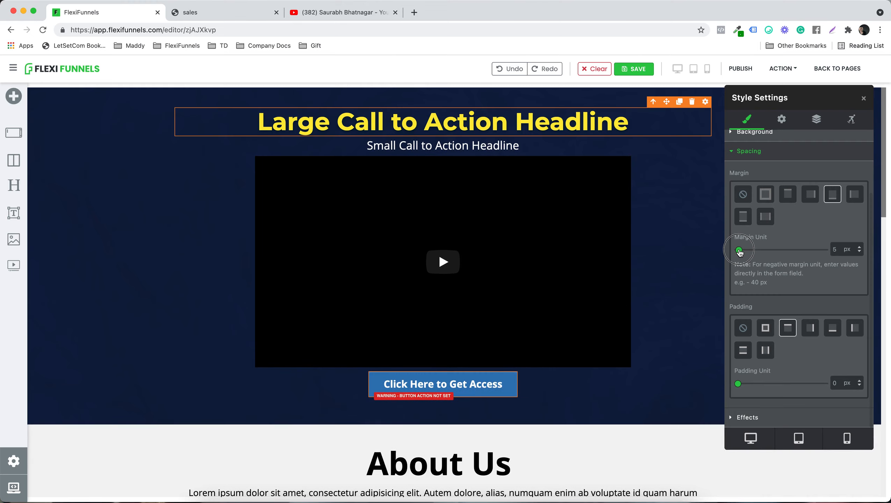
pyautogui.click(787, 196)
pyautogui.moveTo(739, 251); pyautogui.dragTo(775, 250)
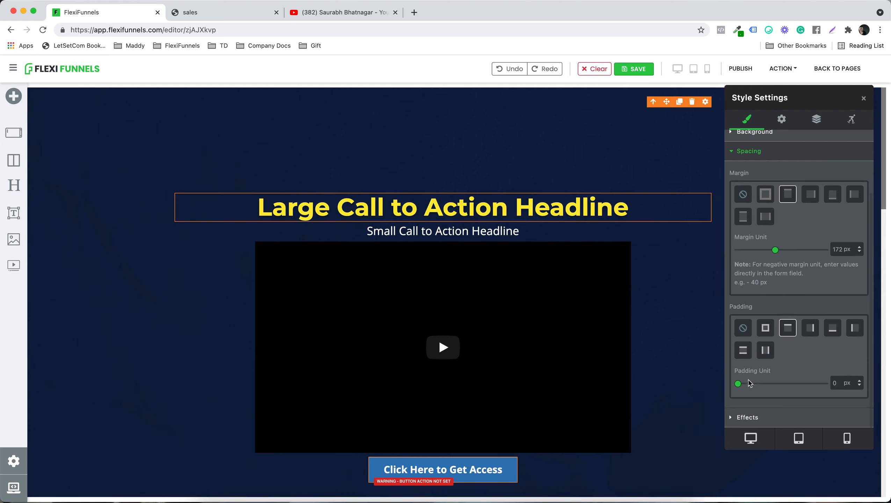
# Step: Set the headline's top padding to 153 px and give it the light purple background colour #d1c4e9
pyautogui.moveTo(739, 386); pyautogui.dragTo(770, 384)
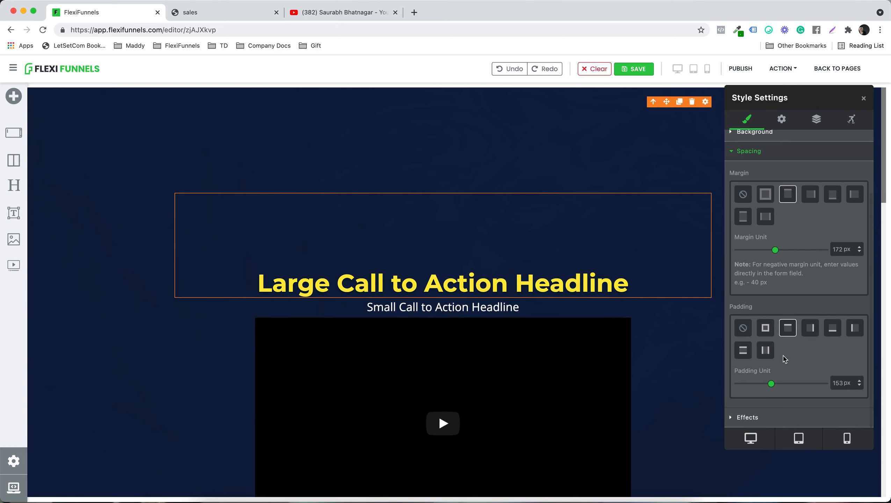
pyautogui.scroll(3, 773, 186)
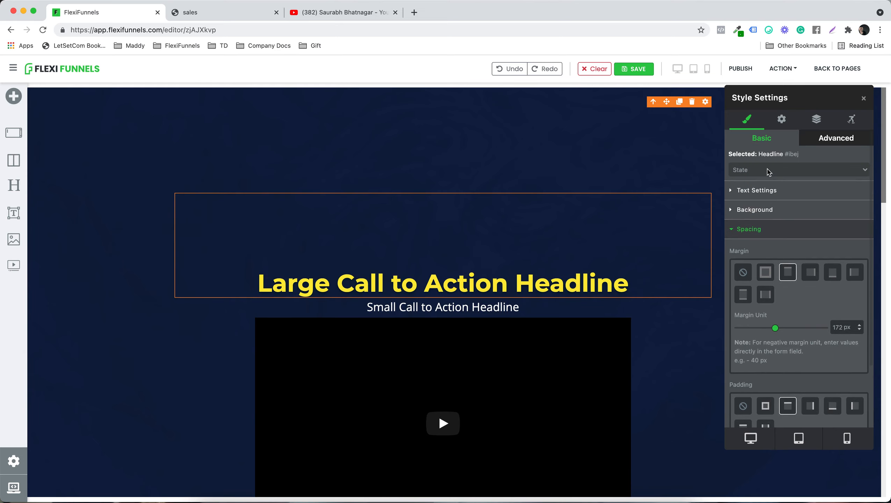
pyautogui.click(763, 211)
pyautogui.click(822, 292)
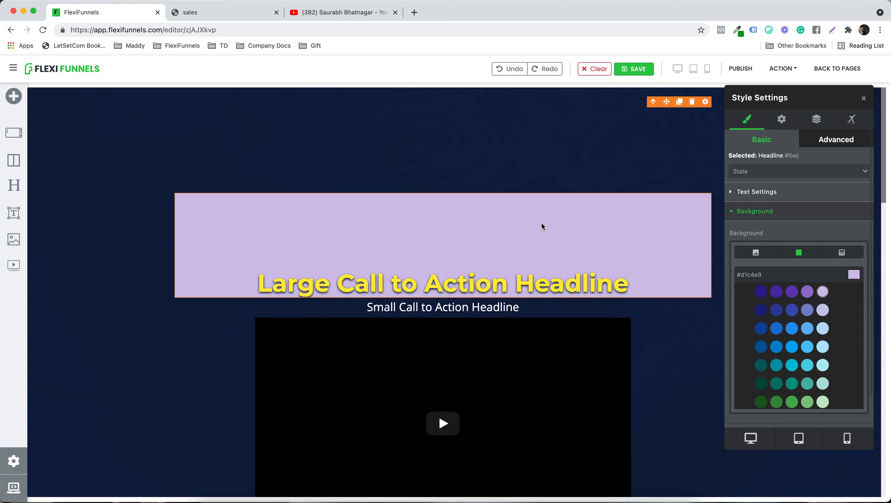
# Step: Reduce the headline's top padding and top margin to 0 px
pyautogui.scroll(-2, 747, 257)
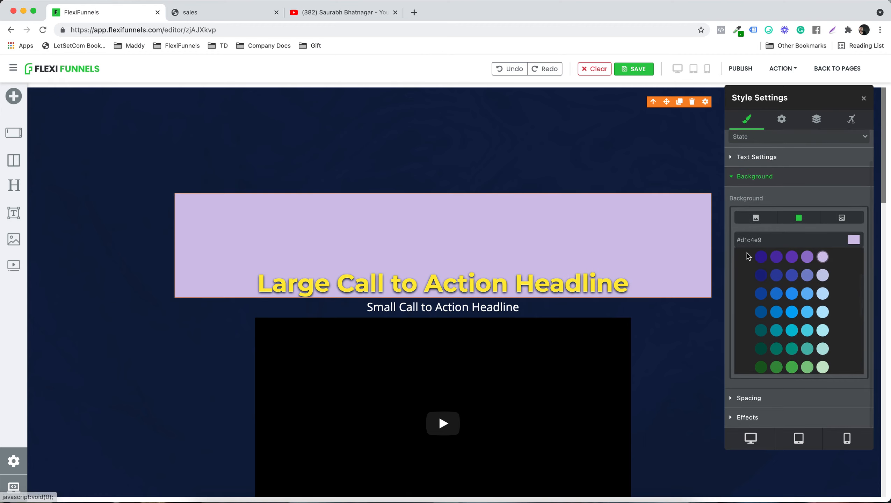
pyautogui.click(762, 399)
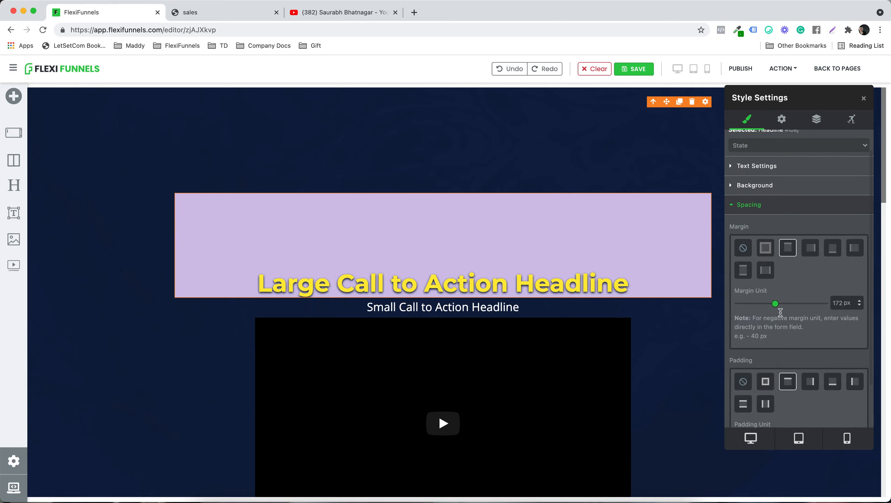
pyautogui.scroll(-3, 784, 325)
pyautogui.moveTo(771, 386); pyautogui.dragTo(732, 376)
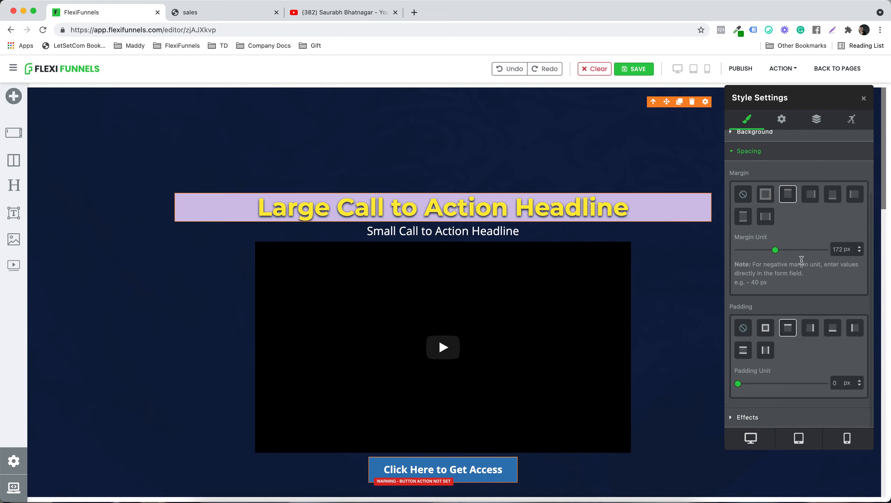
pyautogui.moveTo(776, 253); pyautogui.dragTo(725, 252)
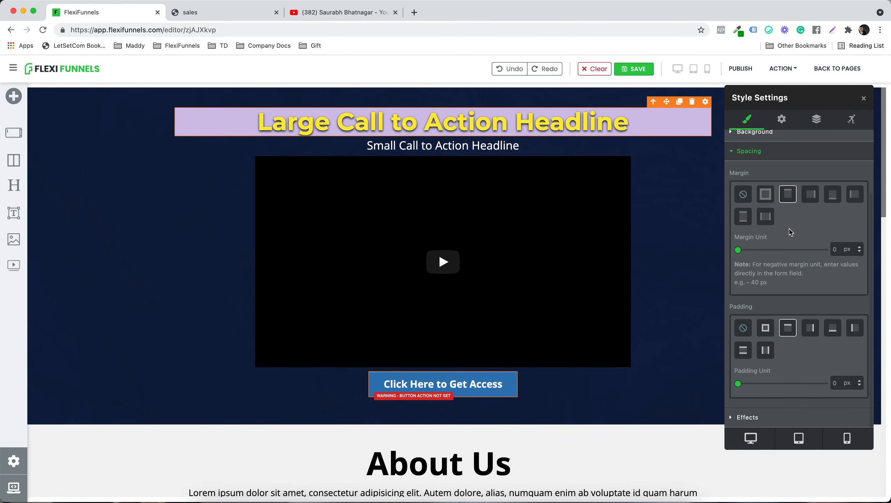
# Step: Undo the recent headline edits back past the spacing changes, the light purple background and the text shadow
pyautogui.scroll(3, 790, 231)
pyautogui.click(763, 213)
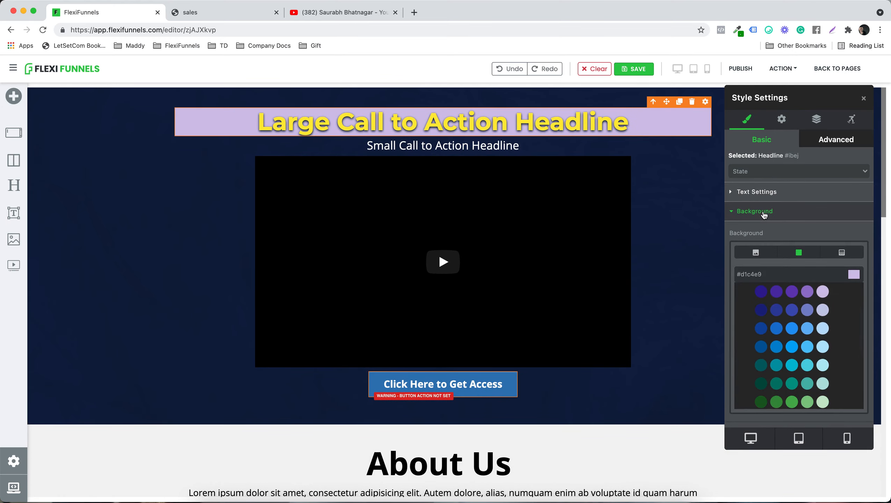
pyautogui.click(516, 70)
pyautogui.click(517, 70)
pyautogui.click(516, 70)
pyautogui.click(516, 71)
pyautogui.click(516, 70)
pyautogui.click(516, 70)
pyautogui.click(517, 70)
pyautogui.click(516, 70)
pyautogui.click(516, 70)
pyautogui.click(516, 70)
pyautogui.click(516, 70)
pyautogui.click(516, 70)
pyautogui.click(517, 71)
pyautogui.click(516, 70)
pyautogui.click(517, 70)
pyautogui.click(517, 70)
pyautogui.click(516, 71)
pyautogui.click(517, 70)
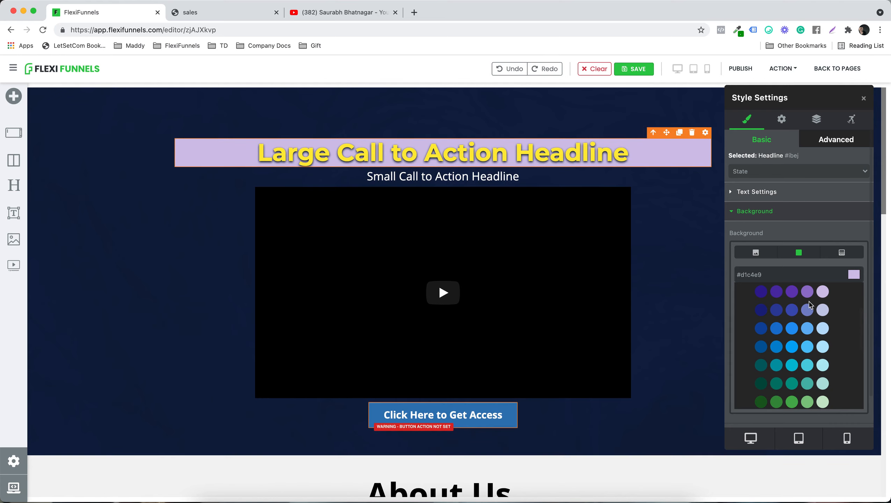
pyautogui.scroll(2, 809, 305)
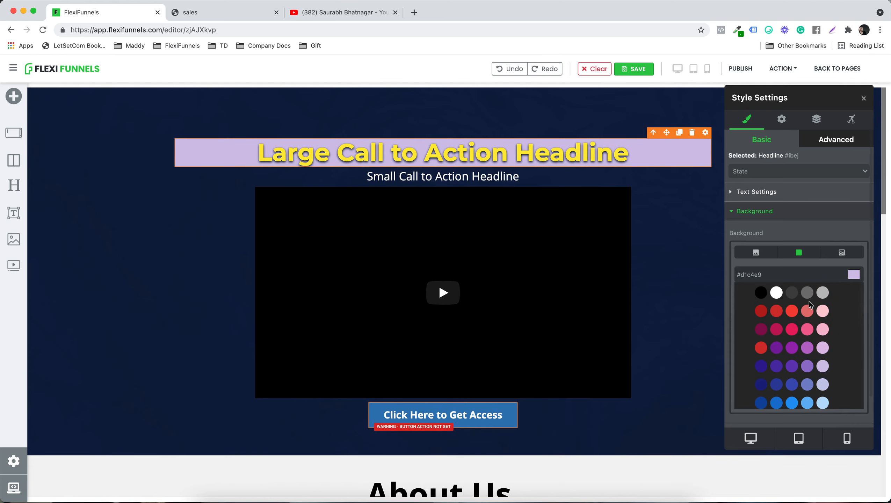
pyautogui.click(497, 73)
pyautogui.click(497, 74)
pyautogui.click(497, 75)
pyautogui.click(497, 74)
pyautogui.click(497, 75)
pyautogui.click(497, 75)
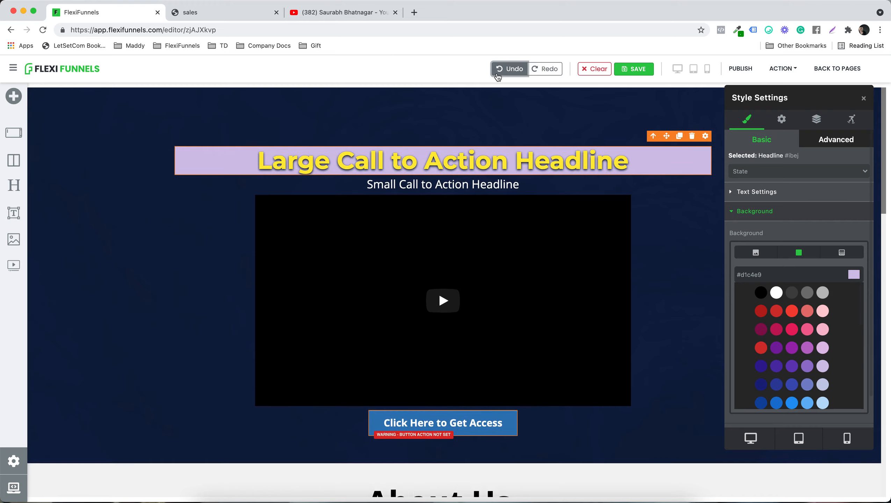
pyautogui.click(497, 75)
pyautogui.click(497, 75)
pyautogui.click(497, 74)
pyautogui.click(497, 75)
pyautogui.click(497, 75)
pyautogui.click(497, 75)
pyautogui.click(497, 75)
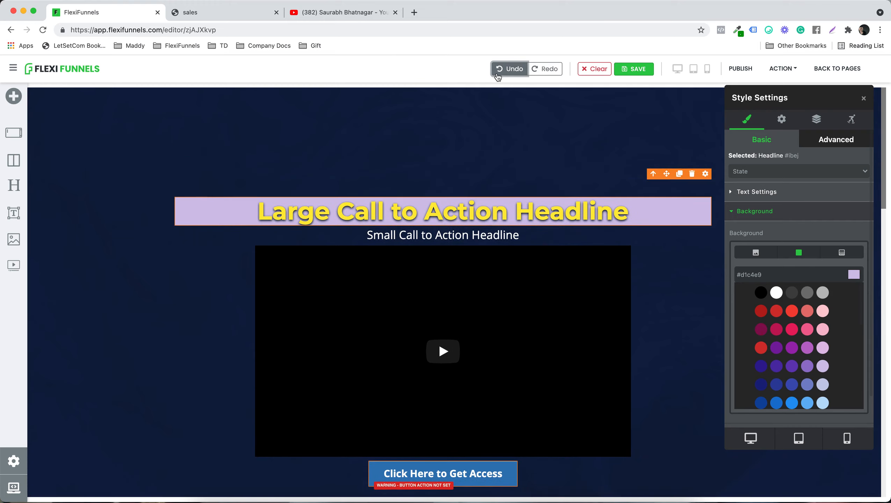
pyautogui.click(497, 75)
pyautogui.click(497, 75)
pyautogui.click(497, 74)
pyautogui.click(497, 75)
pyautogui.click(497, 74)
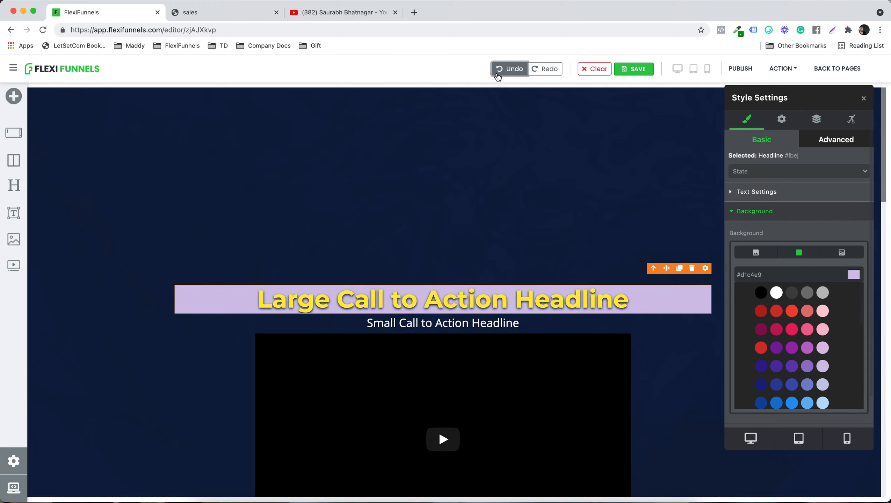
pyautogui.click(498, 75)
pyautogui.click(497, 75)
pyautogui.click(497, 75)
pyautogui.click(497, 75)
pyautogui.click(497, 75)
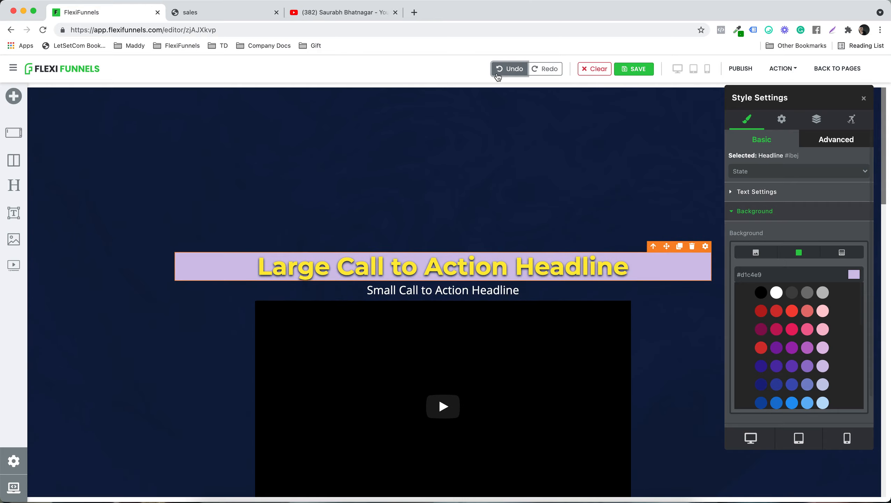
pyautogui.click(497, 75)
pyautogui.click(497, 75)
pyautogui.click(497, 75)
pyautogui.click(497, 74)
pyautogui.click(497, 75)
pyautogui.click(497, 75)
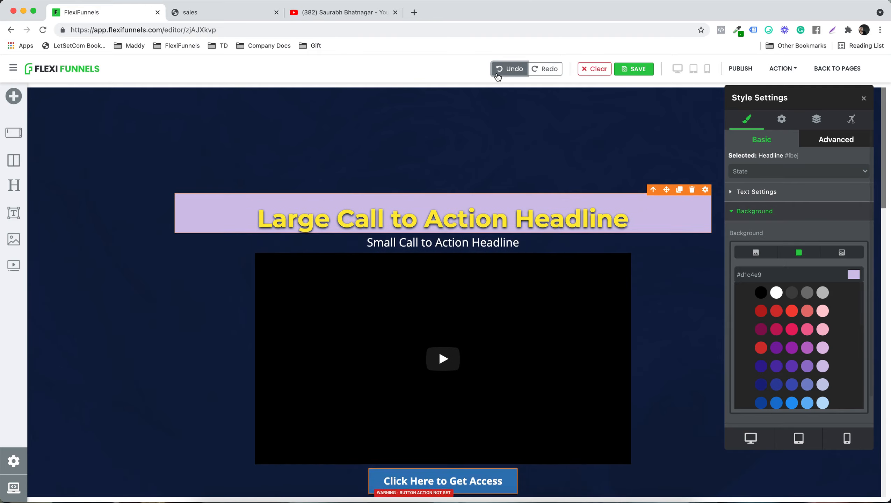
pyautogui.click(497, 75)
pyautogui.click(497, 75)
pyautogui.click(497, 75)
pyautogui.click(497, 75)
pyautogui.click(497, 75)
pyautogui.click(497, 75)
pyautogui.click(497, 74)
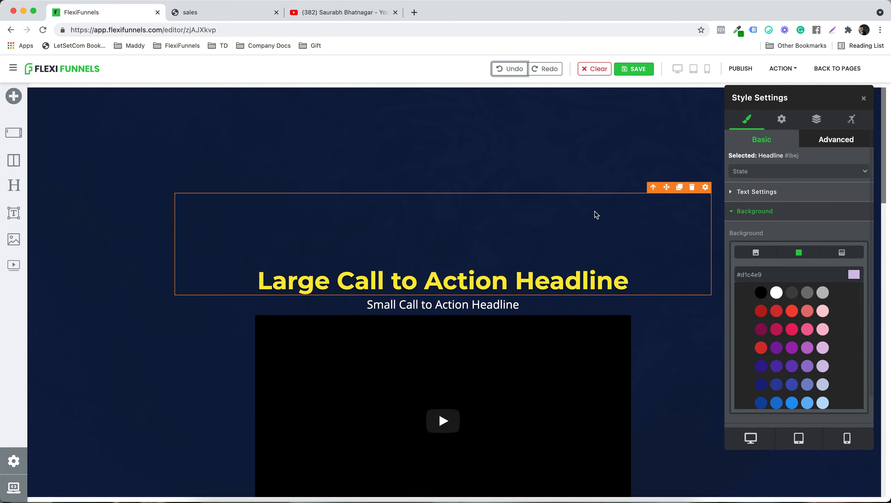
# Step: Set the large headline's top padding to 0 px
pyautogui.scroll(-3, 808, 277)
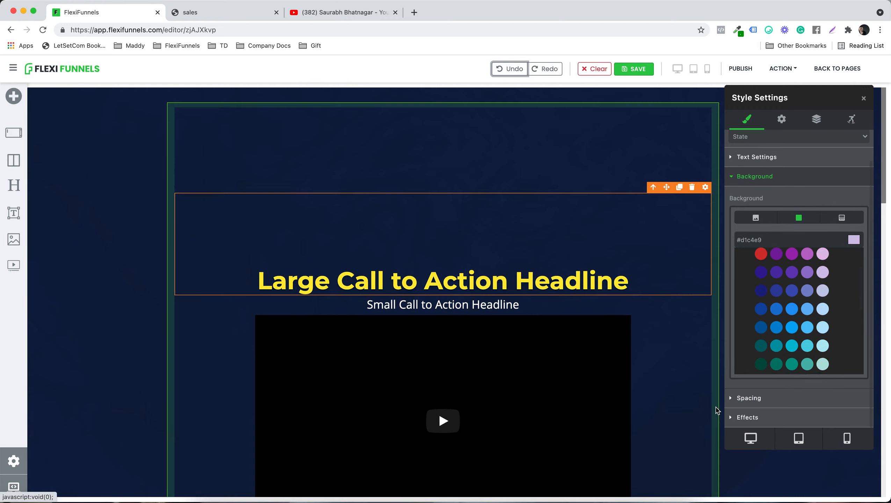
pyautogui.click(750, 397)
pyautogui.scroll(-3, 757, 380)
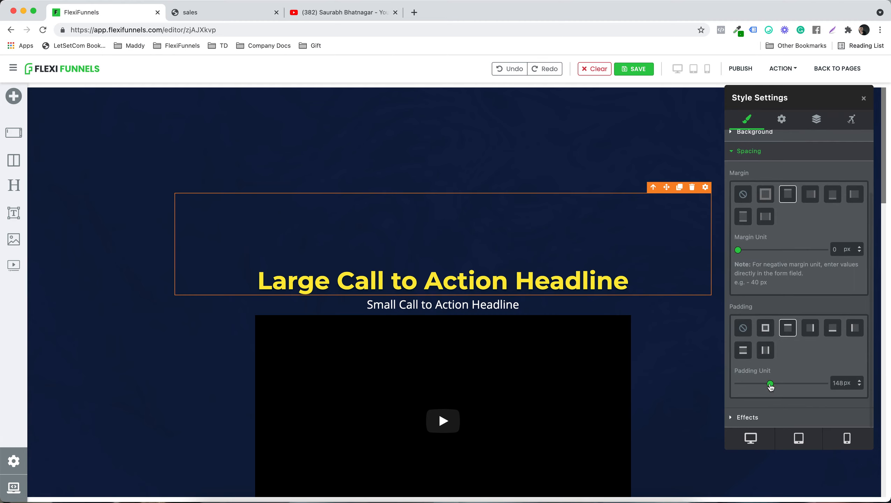
pyautogui.moveTo(770, 386); pyautogui.dragTo(715, 382)
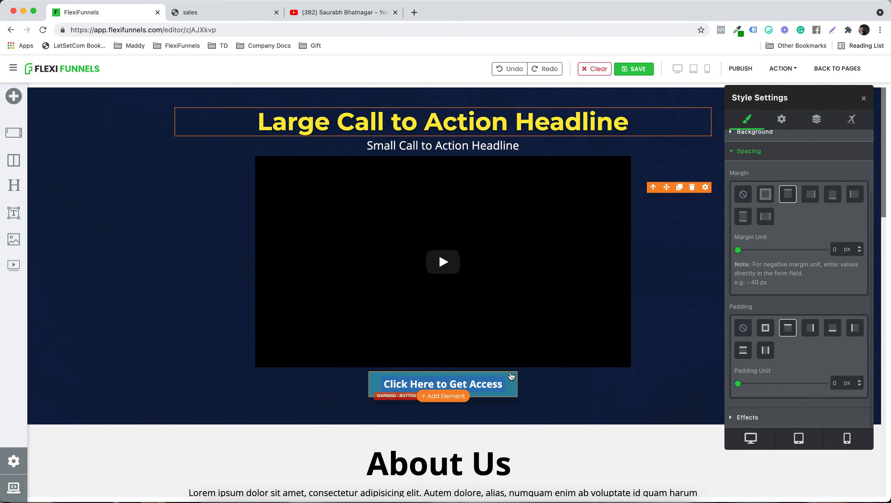
# Step: Give the "Click Here to Get Access" button a top margin of 13 px
pyautogui.click(444, 384)
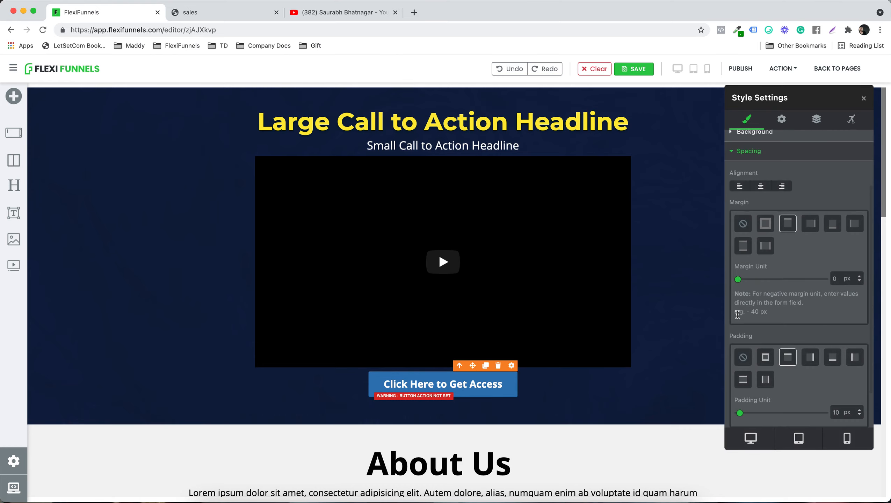
pyautogui.scroll(-3, 784, 259)
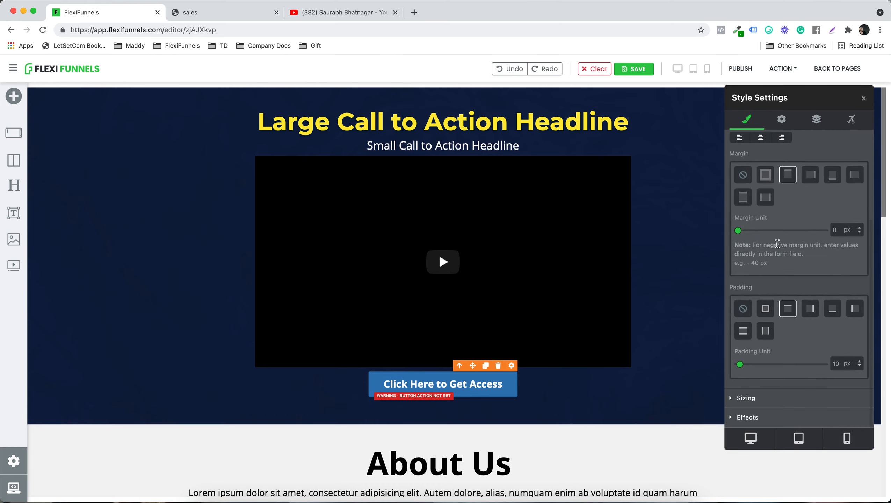
pyautogui.moveTo(737, 232)
pyautogui.mouseDown()
pyautogui.moveTo(774, 231)
pyautogui.moveTo(741, 235)
pyautogui.mouseUp()
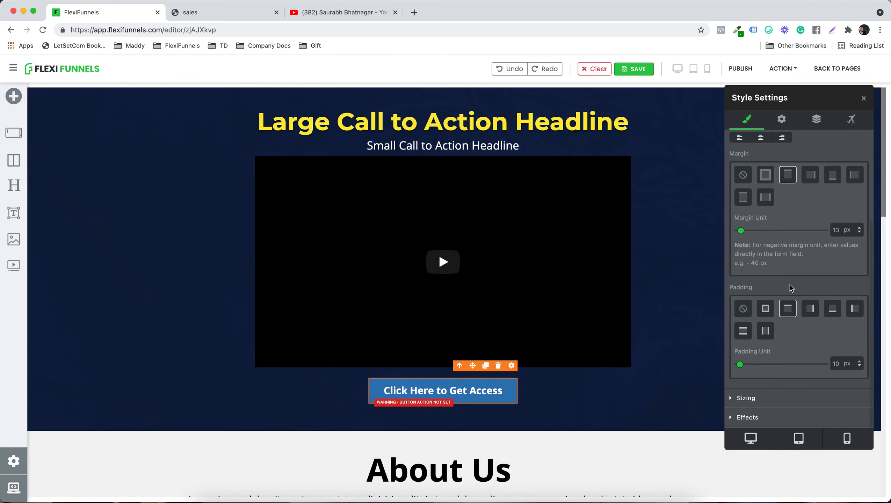
# Step: Set the "Click Here to Get Access" button's width to 32 %
pyautogui.scroll(8, 750, 368)
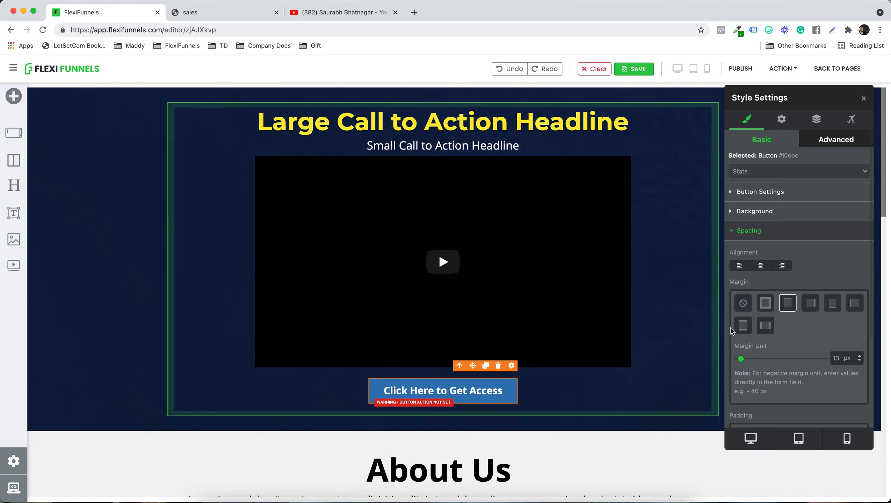
pyautogui.scroll(-4, 812, 325)
pyautogui.click(749, 405)
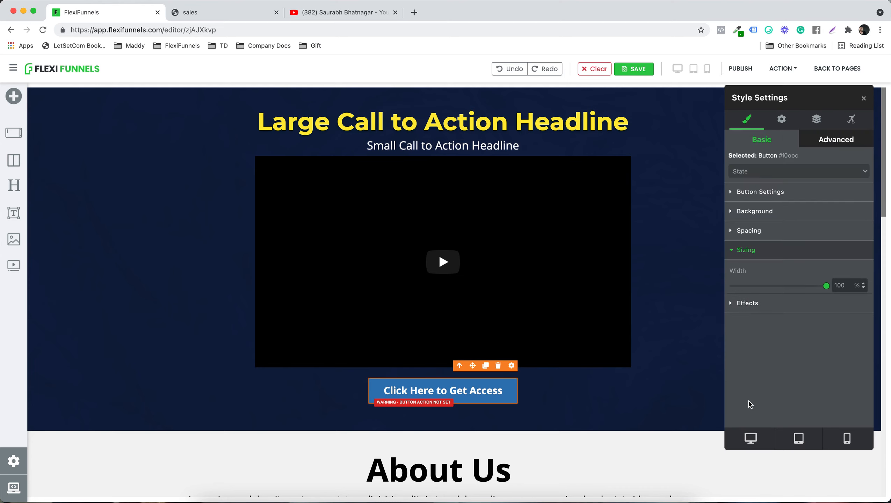
pyautogui.moveTo(826, 290); pyautogui.dragTo(763, 290)
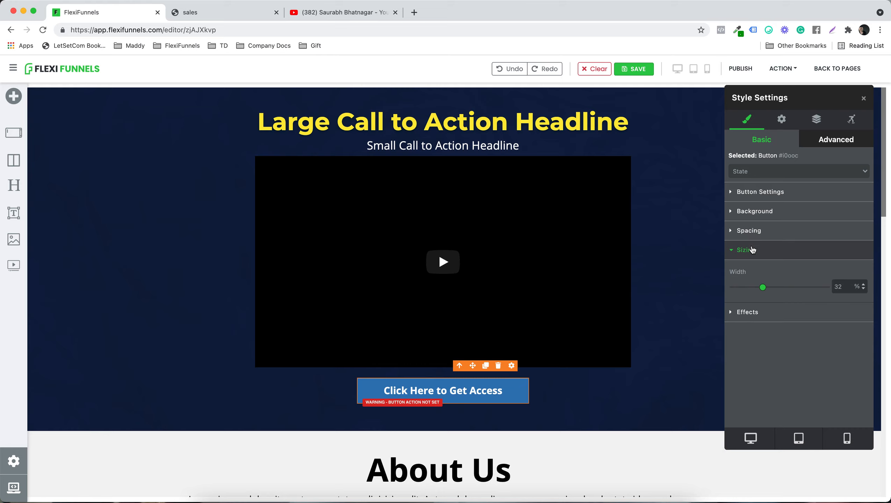
# Step: Widen the video box slightly and set its top margin to 6 px
pyautogui.click(619, 246)
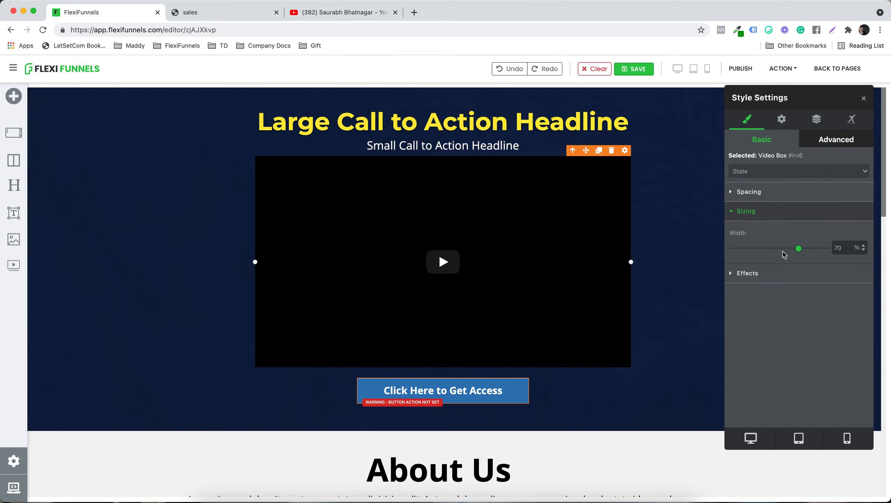
pyautogui.moveTo(798, 249)
pyautogui.mouseDown()
pyautogui.moveTo(816, 252)
pyautogui.moveTo(798, 251)
pyautogui.moveTo(806, 250)
pyautogui.mouseUp()
pyautogui.click(780, 198)
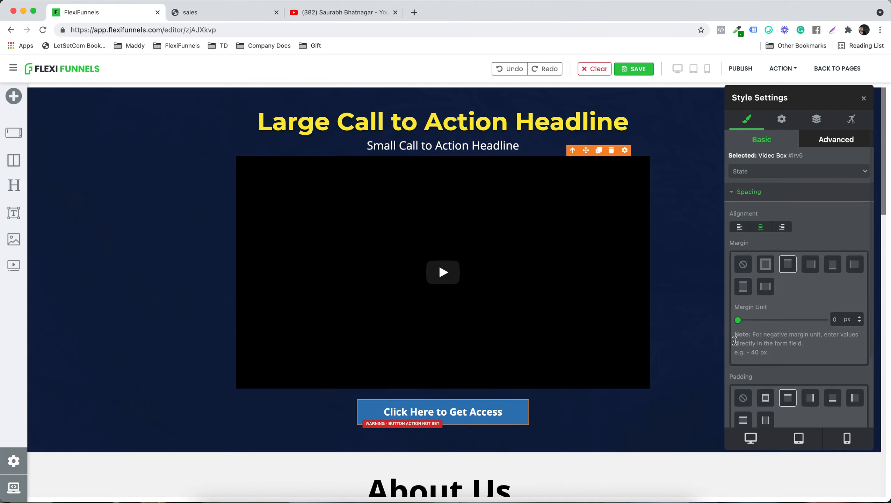
pyautogui.moveTo(738, 321); pyautogui.dragTo(739, 320)
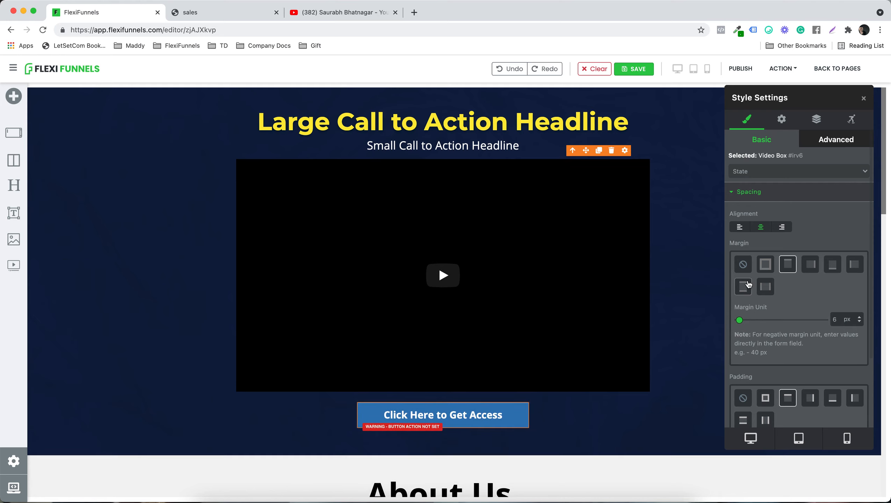
# Step: Add a 2 px border on all sides of the video box and colour it white (#ffffff)
pyautogui.scroll(-3, 747, 278)
pyautogui.scroll(-1, 747, 281)
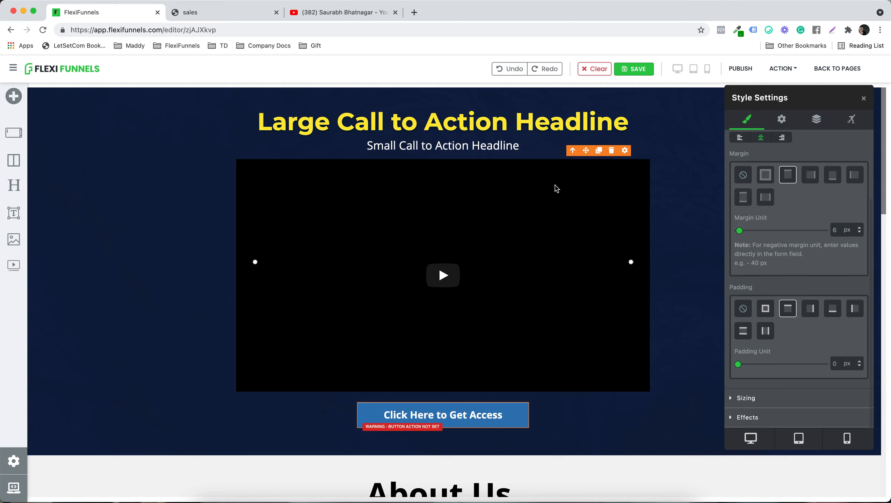
pyautogui.click(741, 417)
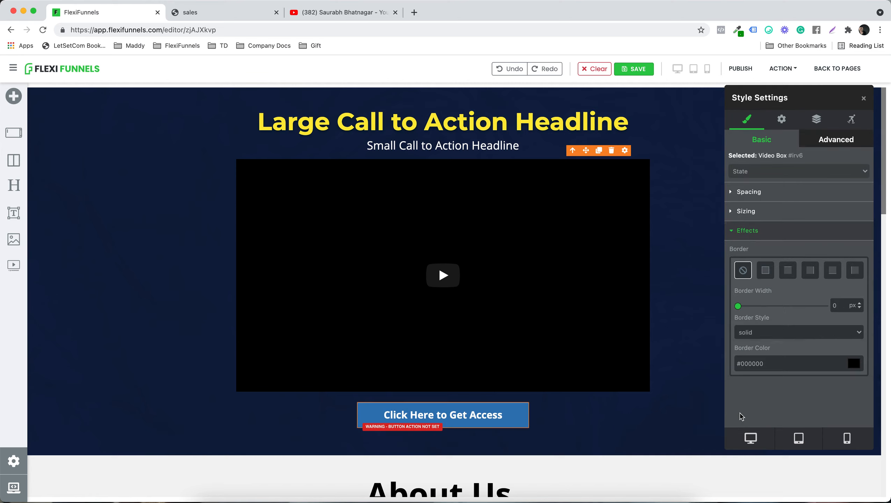
pyautogui.scroll(-2, 789, 303)
pyautogui.click(766, 228)
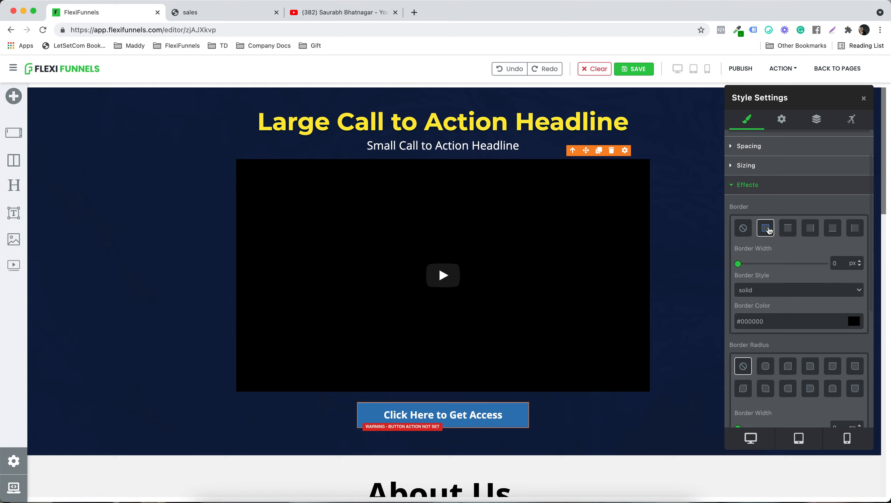
pyautogui.moveTo(738, 264); pyautogui.dragTo(740, 264)
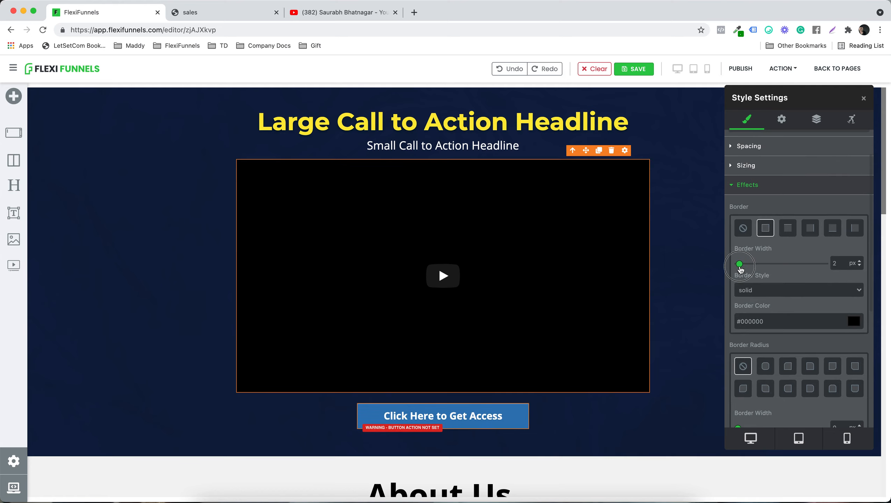
pyautogui.click(853, 321)
pyautogui.click(759, 146)
pyautogui.click(734, 141)
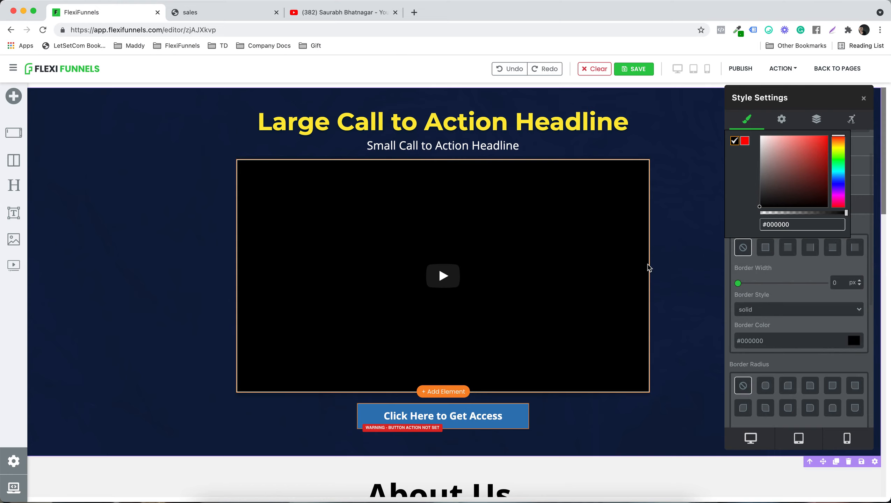
pyautogui.click(648, 267)
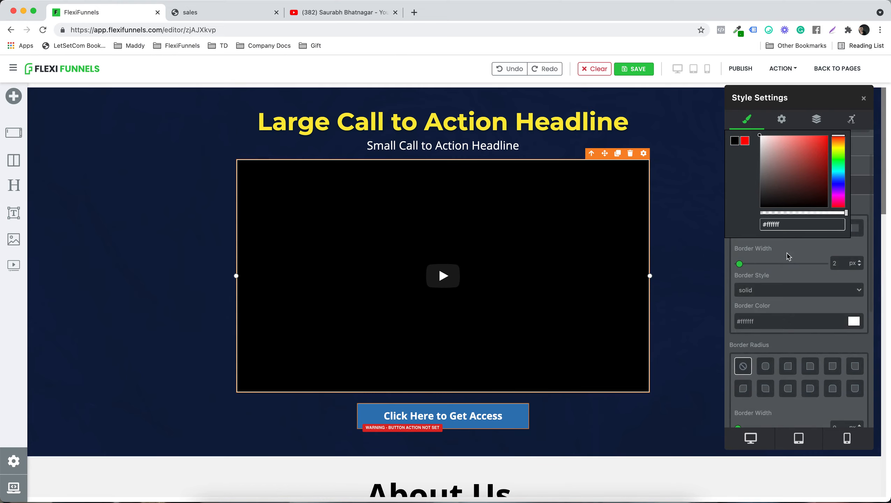
# Step: Try the double border style on the video box and settle on dashed
pyautogui.scroll(-1, 788, 257)
pyautogui.scroll(2, 789, 257)
pyautogui.scroll(-1, 788, 258)
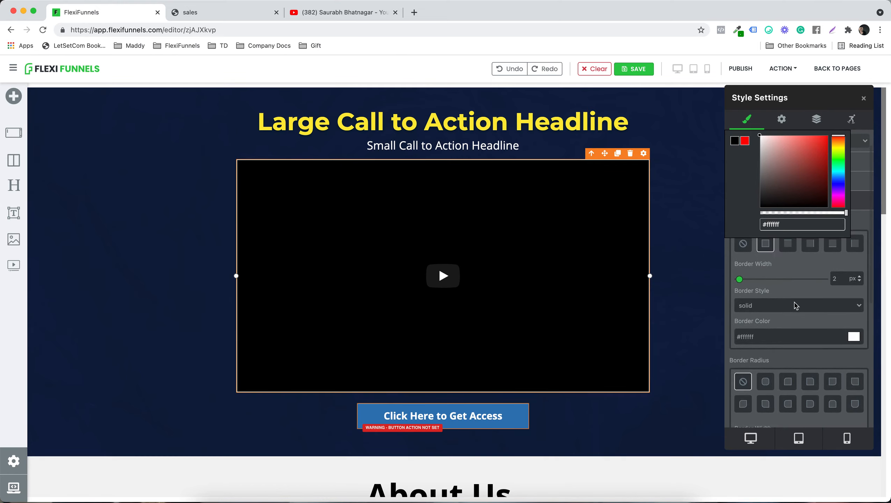
pyautogui.click(794, 306)
pyautogui.click(775, 316)
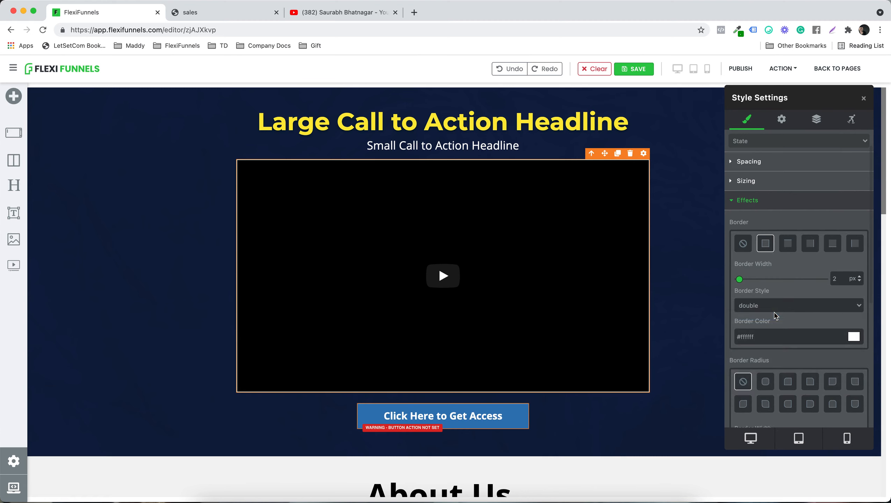
pyautogui.click(779, 311)
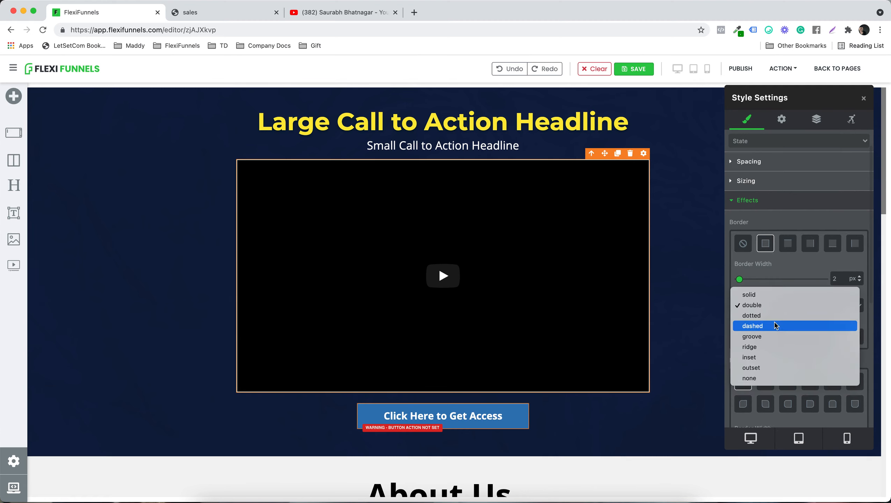
pyautogui.click(775, 325)
# Step: Round all corners of the video box with a border radius of 33 px
pyautogui.scroll(-3, 834, 351)
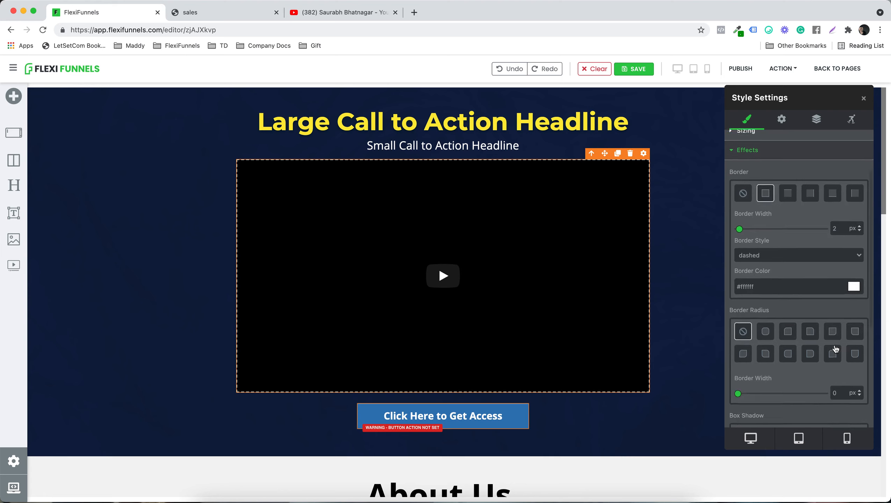
pyautogui.click(764, 283)
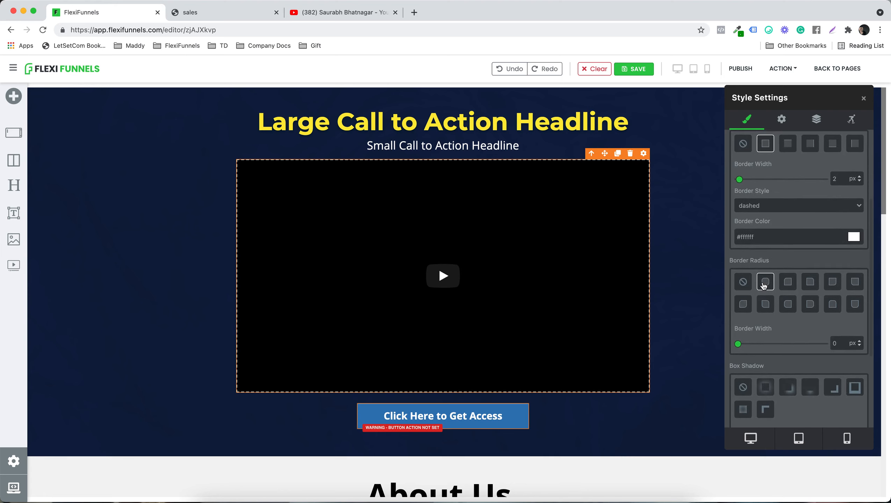
pyautogui.moveTo(739, 347); pyautogui.dragTo(753, 346)
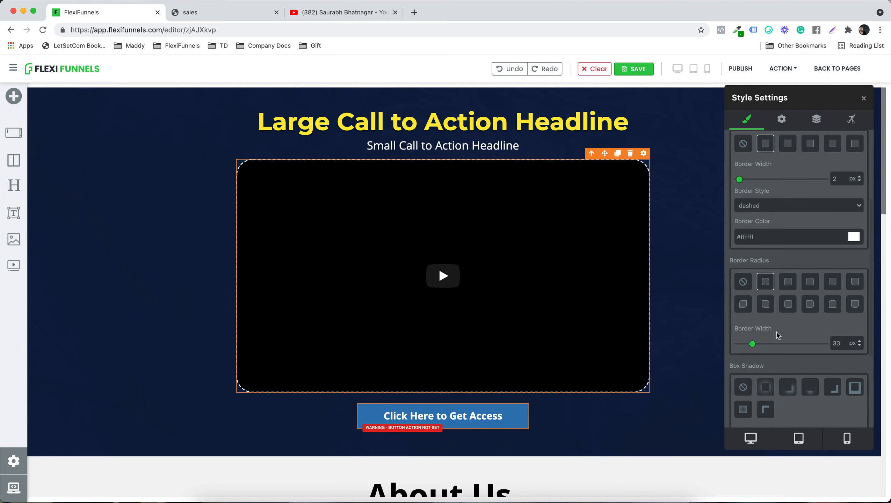
# Step: Select the container around the video and set its border style to double, with no border sides applied
pyautogui.click(676, 288)
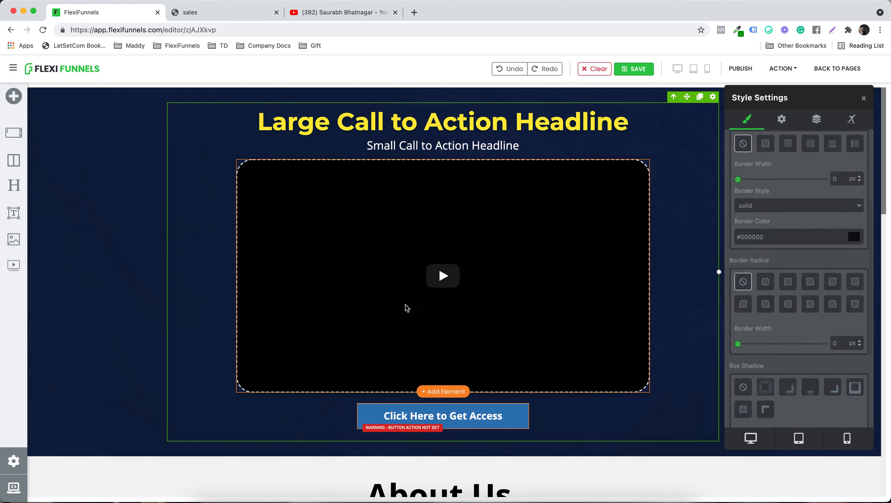
pyautogui.scroll(3, 764, 247)
pyautogui.scroll(1, 759, 238)
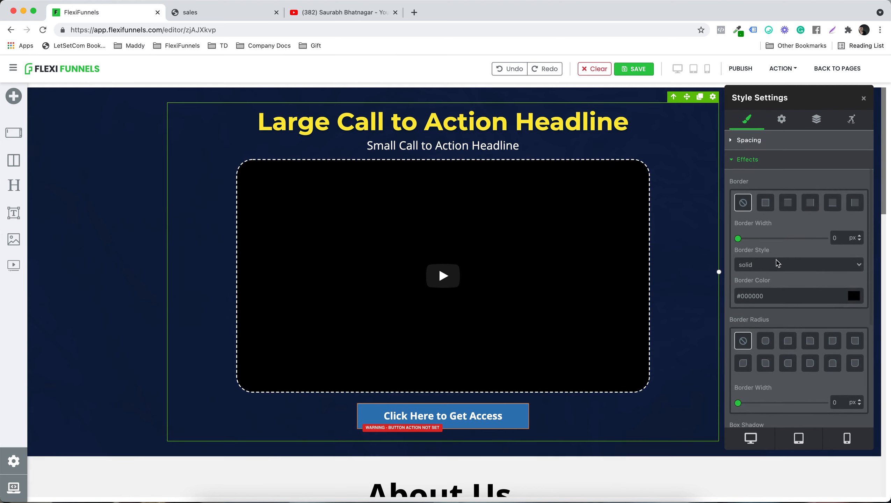
pyautogui.click(797, 267)
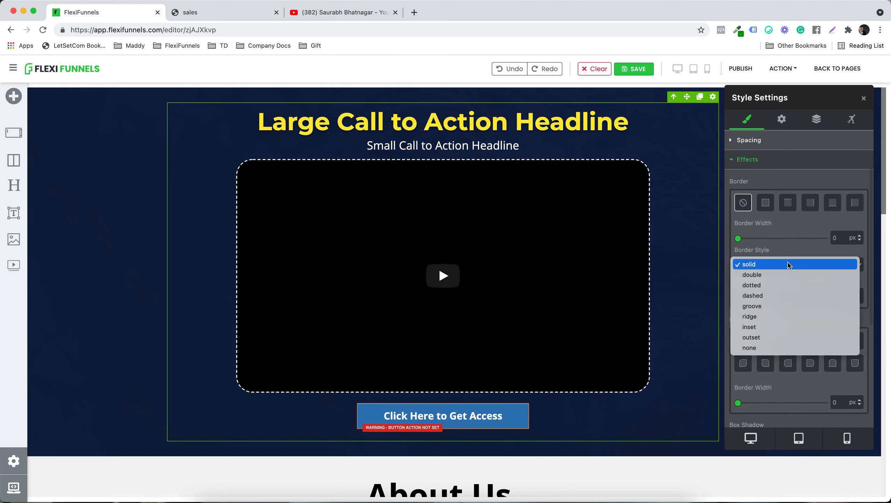
pyautogui.click(790, 265)
pyautogui.scroll(2, 785, 261)
pyautogui.click(766, 236)
pyautogui.scroll(-10, 790, 292)
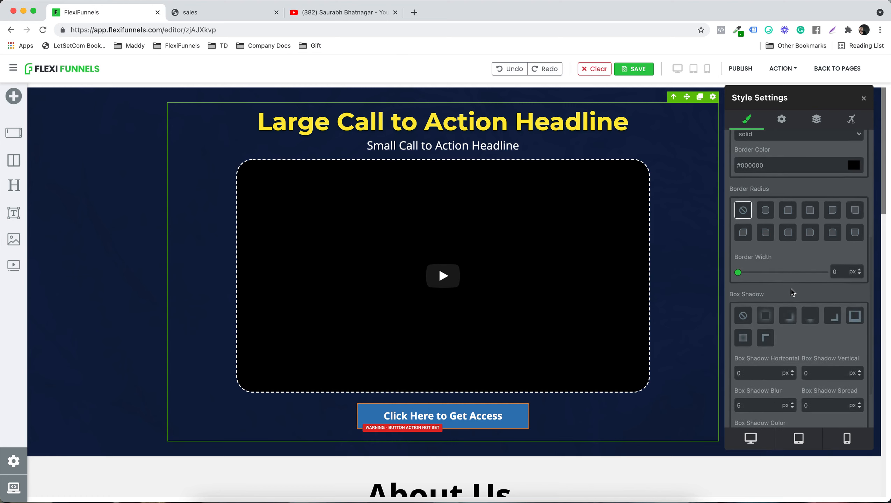
pyautogui.scroll(8, 791, 289)
pyautogui.scroll(1, 791, 289)
pyautogui.click(764, 281)
pyautogui.click(765, 284)
pyautogui.click(771, 279)
pyautogui.click(741, 214)
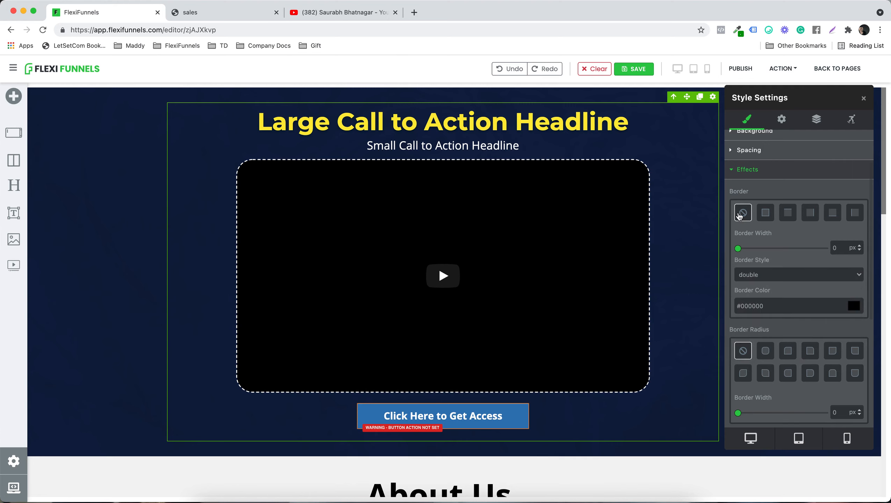
# Step: Choose all-corner rounding for the container and apply the outer glow box shadow preset with 10 px blur and 1 px spread
pyautogui.scroll(3, 739, 215)
pyautogui.scroll(-8, 787, 211)
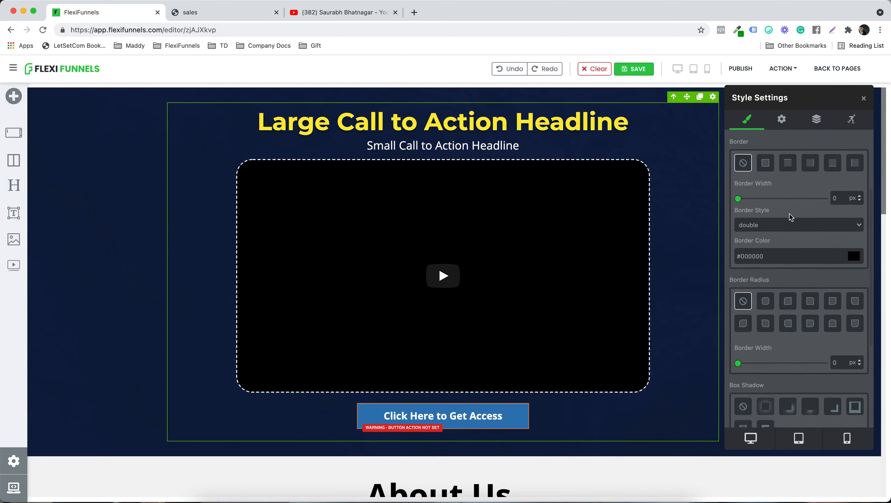
pyautogui.click(765, 300)
pyautogui.scroll(-3, 782, 336)
pyautogui.scroll(-2, 783, 336)
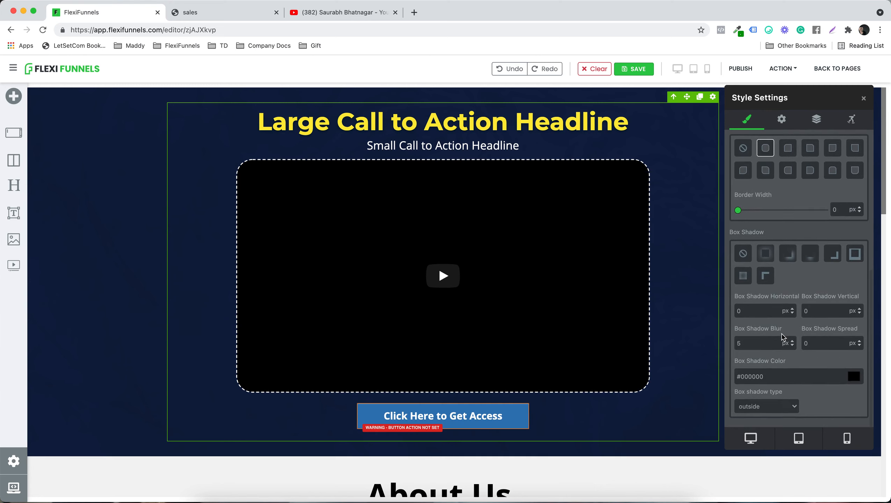
pyautogui.click(765, 260)
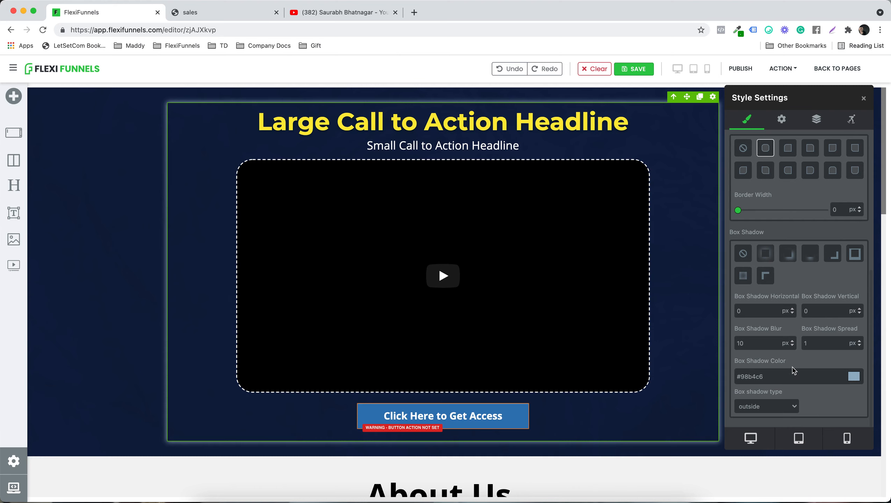
# Step: Select the video box and apply the outer glow box shadow preset with 10 px blur and 1 px spread
pyautogui.click(634, 224)
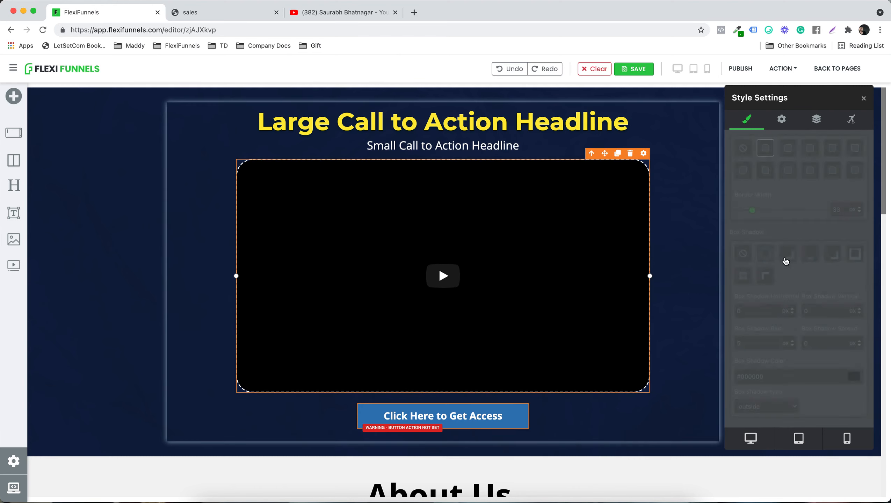
pyautogui.scroll(5, 793, 265)
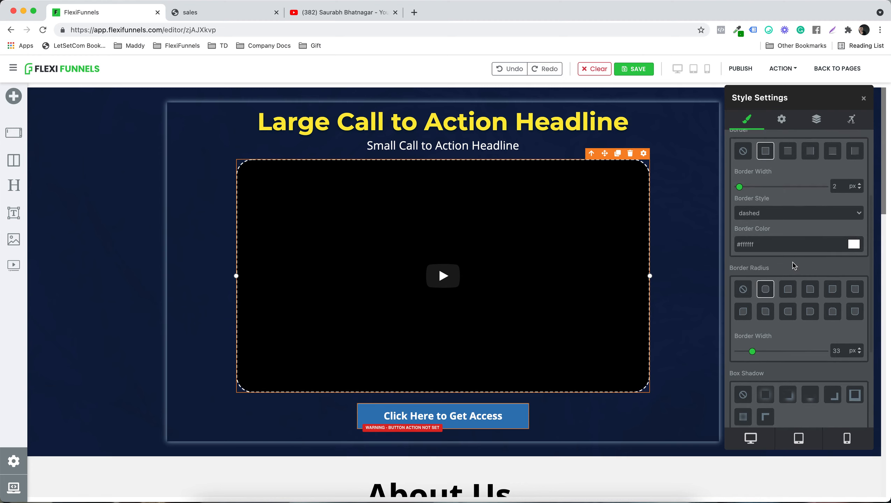
pyautogui.scroll(-4, 793, 265)
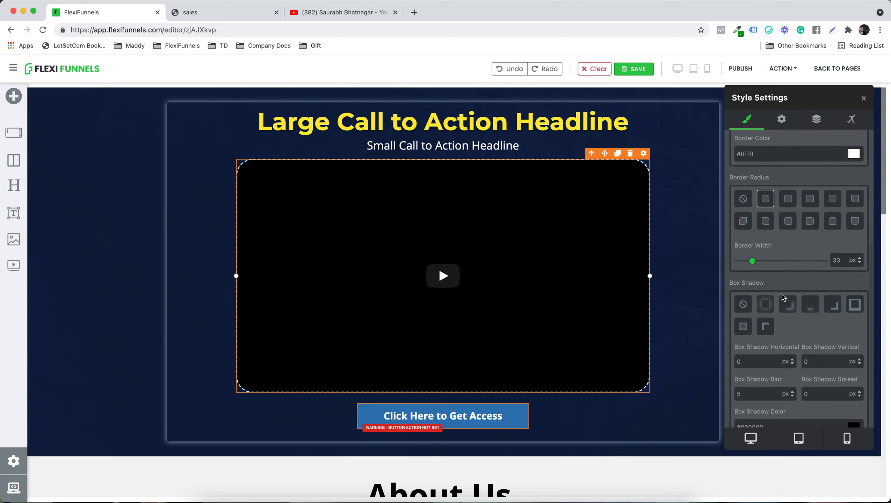
pyautogui.click(766, 300)
pyautogui.scroll(-1, 802, 333)
pyautogui.scroll(-1, 801, 333)
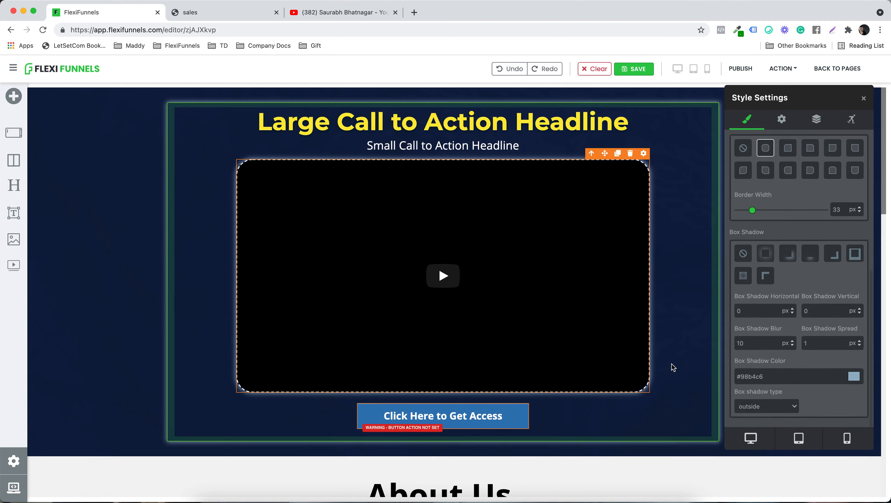
# Step: Change the video box's shadow colour to black (#000000), try the inside shadow type and settle on outside
pyautogui.click(854, 377)
pyautogui.moveTo(829, 186); pyautogui.dragTo(841, 211)
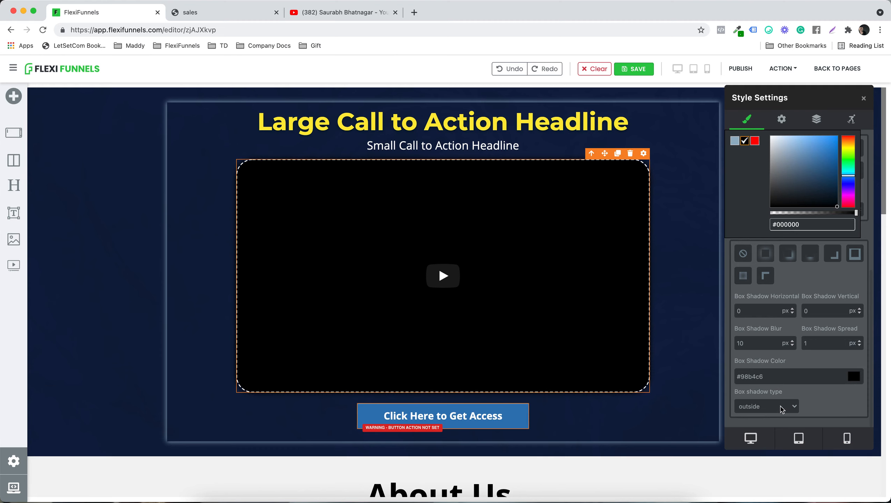
pyautogui.click(782, 408)
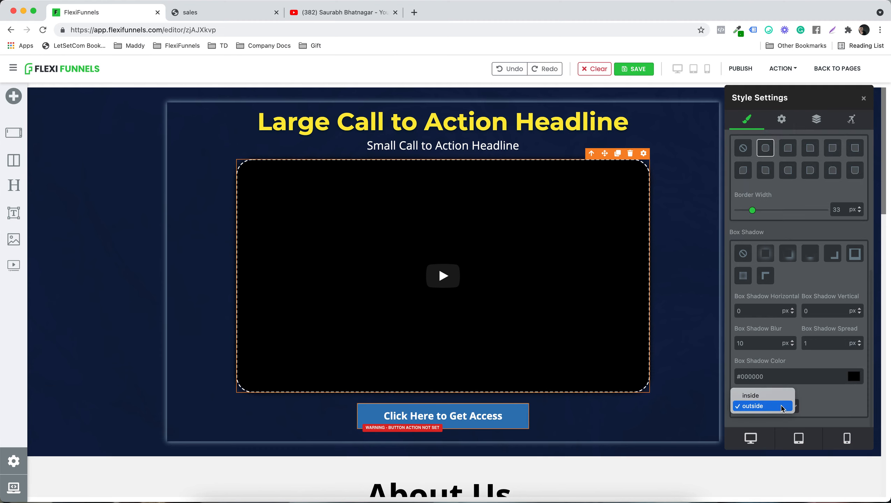
pyautogui.click(769, 395)
pyautogui.click(773, 409)
pyautogui.click(775, 417)
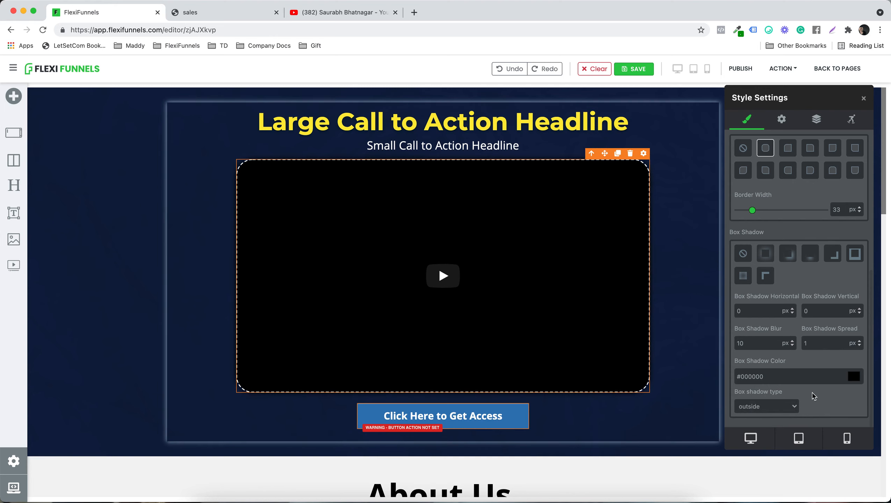
# Step: Clear the video box's corner rounding and round only its top-left corner with a radius of 92 px
pyautogui.scroll(3, 813, 389)
pyautogui.click(788, 216)
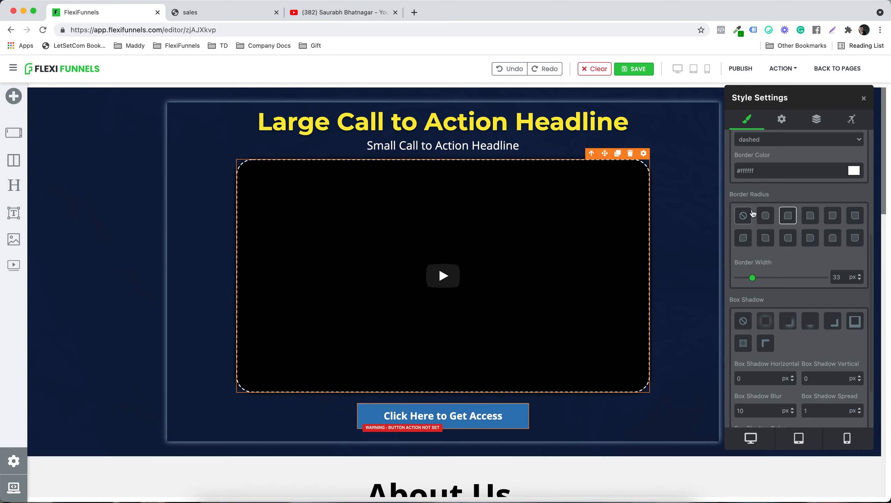
pyautogui.click(743, 216)
pyautogui.click(787, 216)
pyautogui.moveTo(739, 279); pyautogui.dragTo(777, 281)
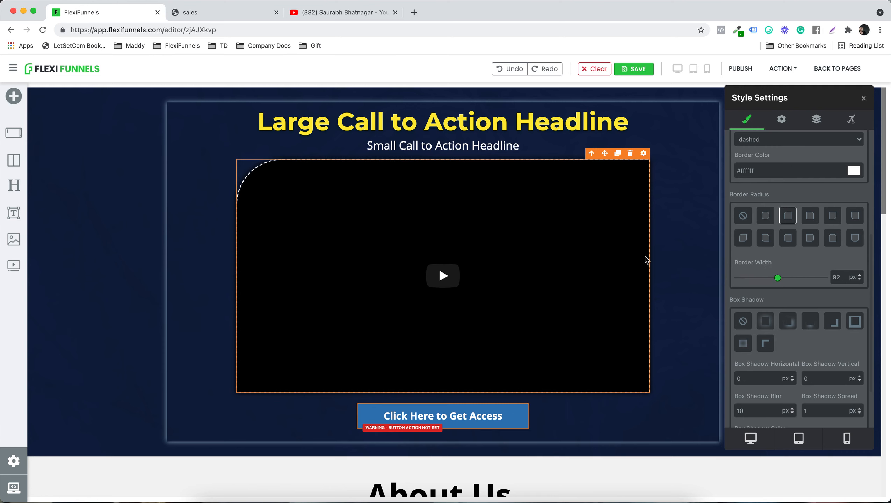
# Step: Set the video box's border style to solid and collapse its effects settings
pyautogui.scroll(5, 808, 263)
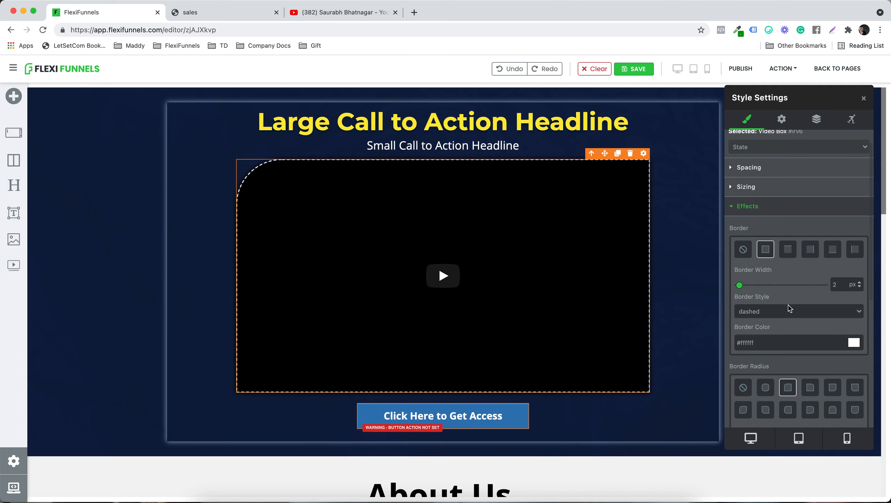
pyautogui.click(779, 309)
pyautogui.click(769, 280)
pyautogui.scroll(-6, 808, 304)
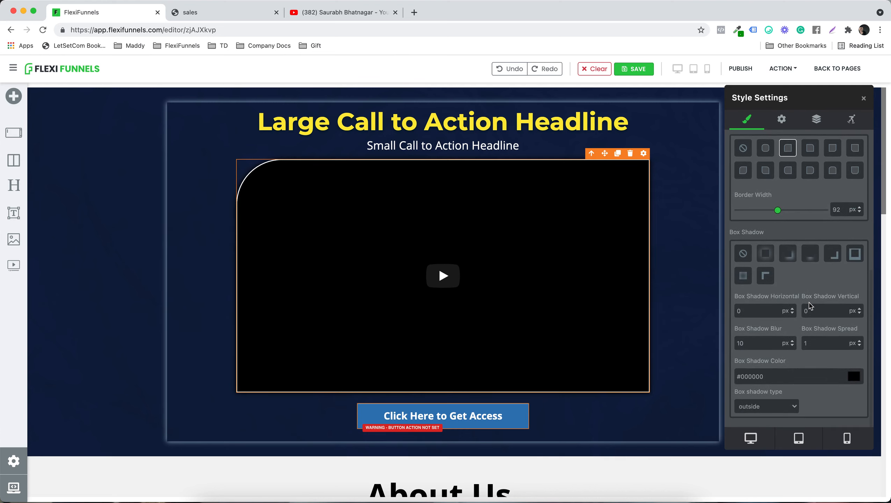
pyautogui.scroll(8, 808, 305)
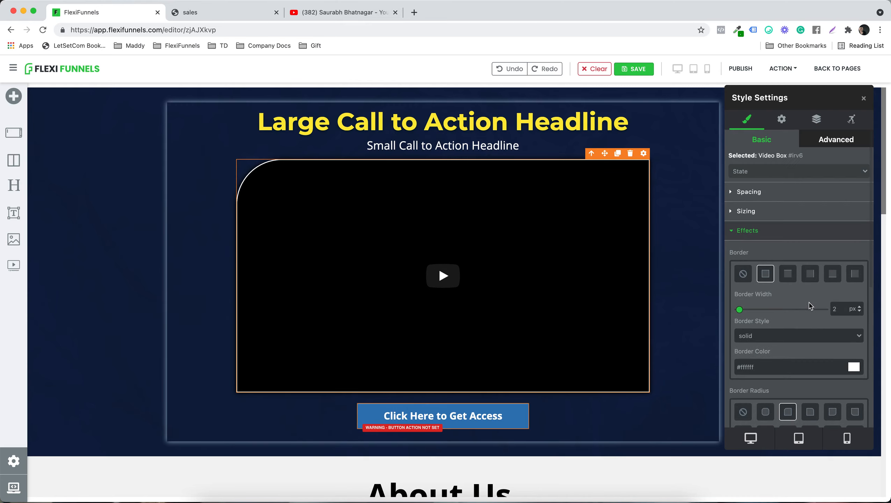
pyautogui.click(746, 233)
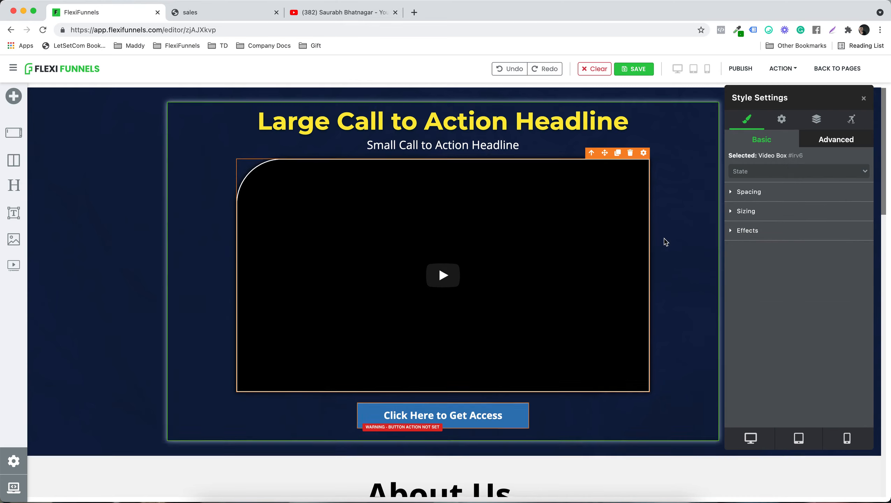
# Step: Open the image gallery for the left placeholder image in the two-column section below the About Us content
pyautogui.scroll(-7, 662, 241)
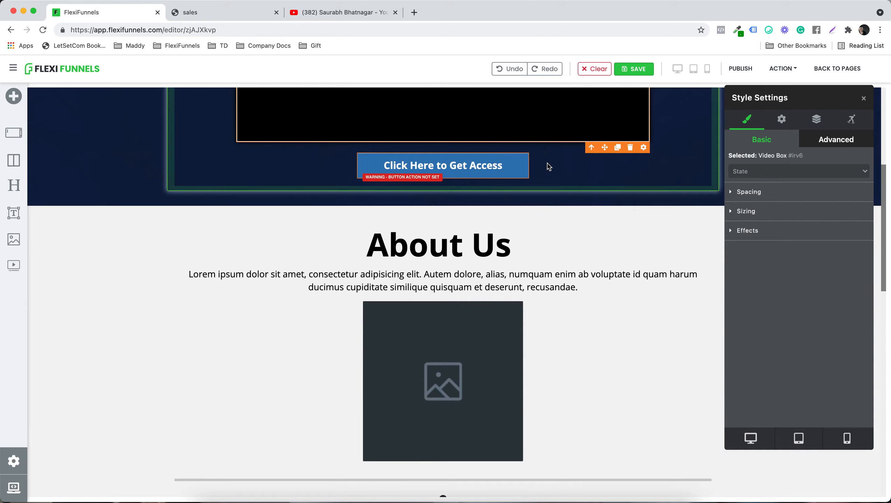
pyautogui.scroll(2, 548, 165)
pyautogui.scroll(-4, 547, 164)
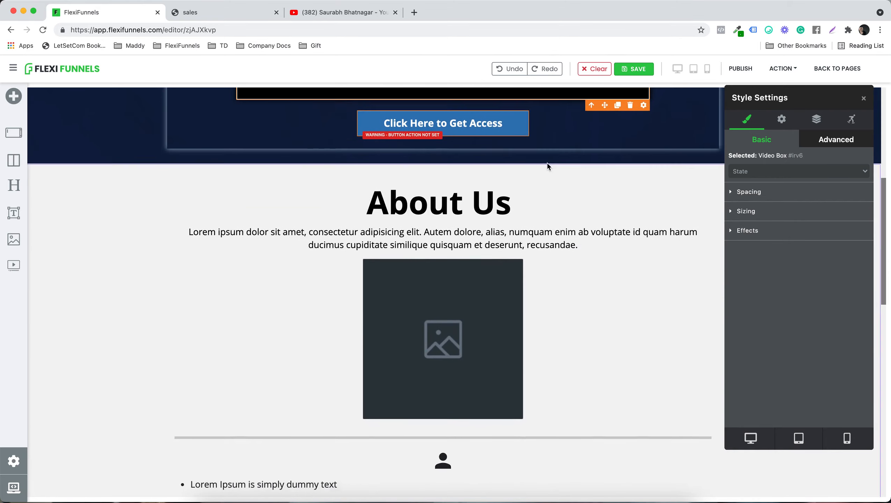
pyautogui.scroll(-10, 536, 276)
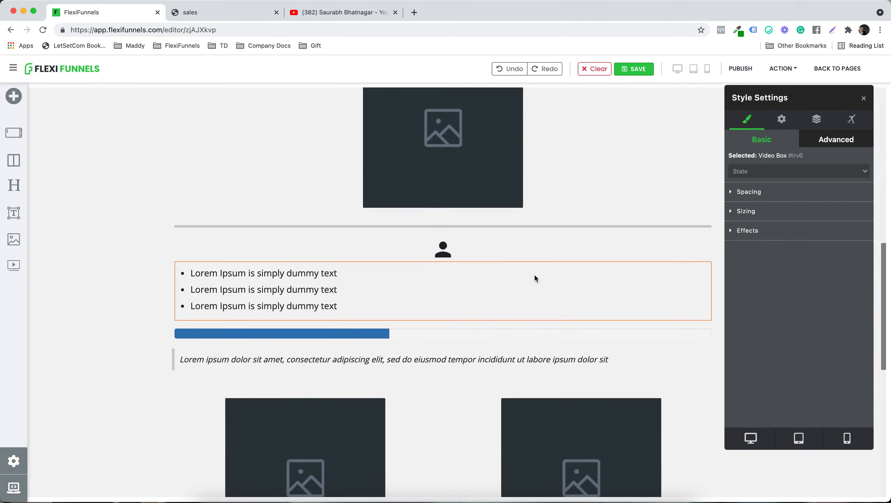
pyautogui.scroll(-3, 354, 294)
pyautogui.scroll(3, 354, 294)
pyautogui.scroll(-3, 353, 294)
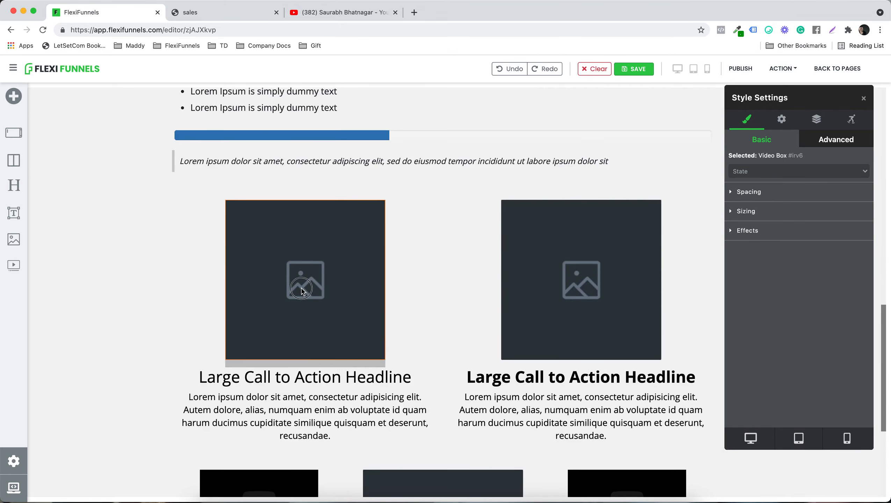
pyautogui.click(303, 291)
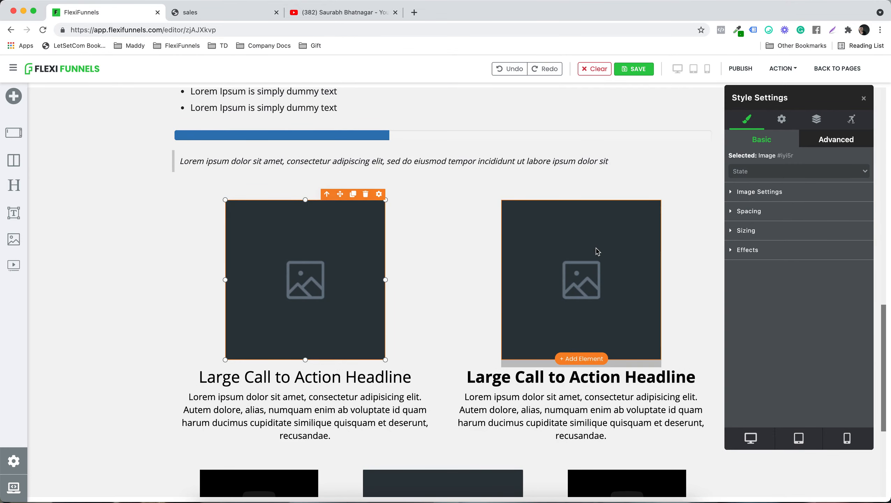
pyautogui.doubleClick(323, 251)
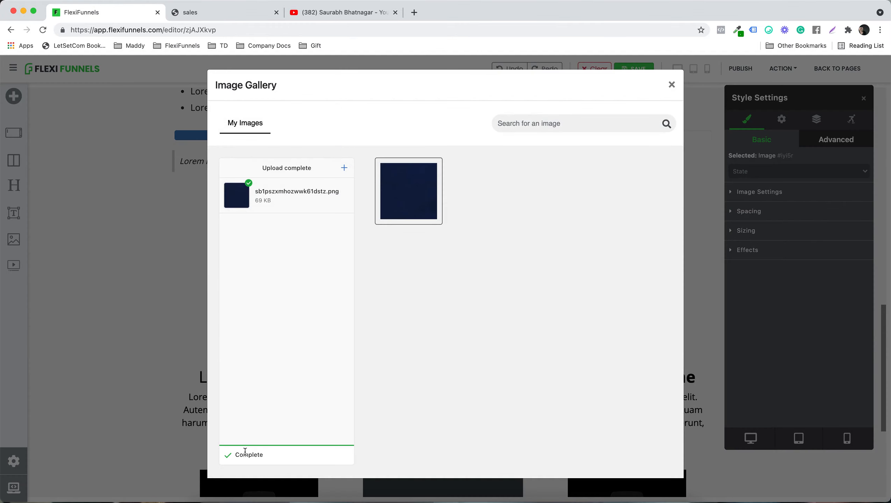
# Step: Browse to the My Pictures folder in Documents and try to add DSC_0656.JPG to the gallery upload
pyautogui.click(344, 168)
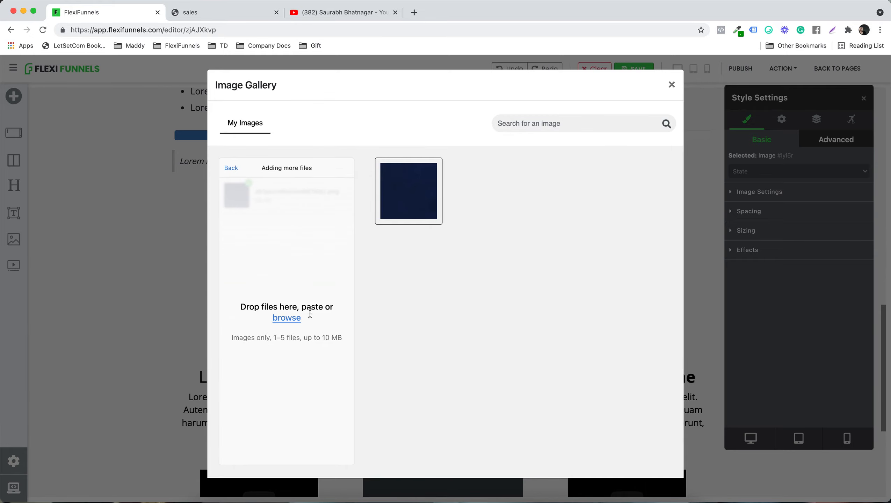
pyautogui.click(286, 319)
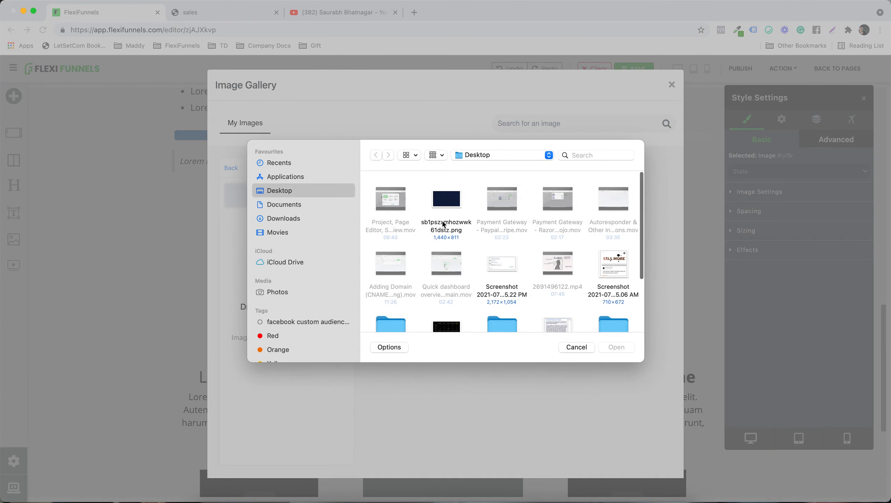
pyautogui.click(298, 204)
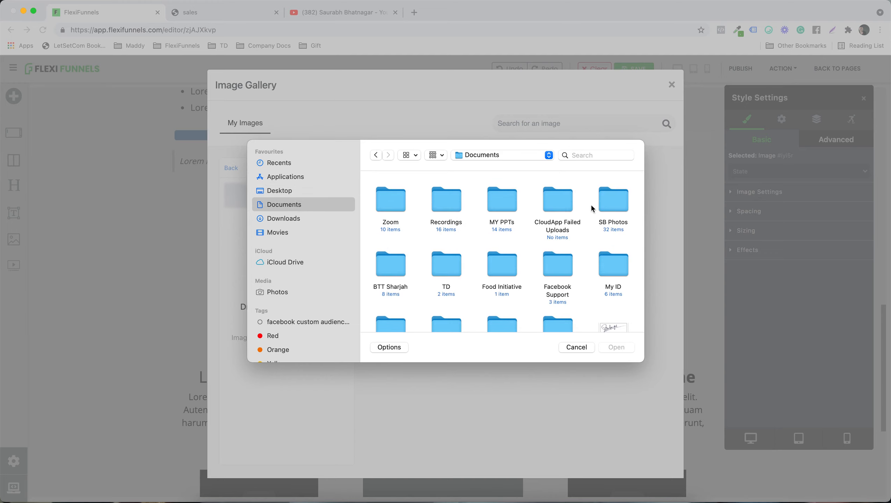
pyautogui.scroll(-3, 503, 262)
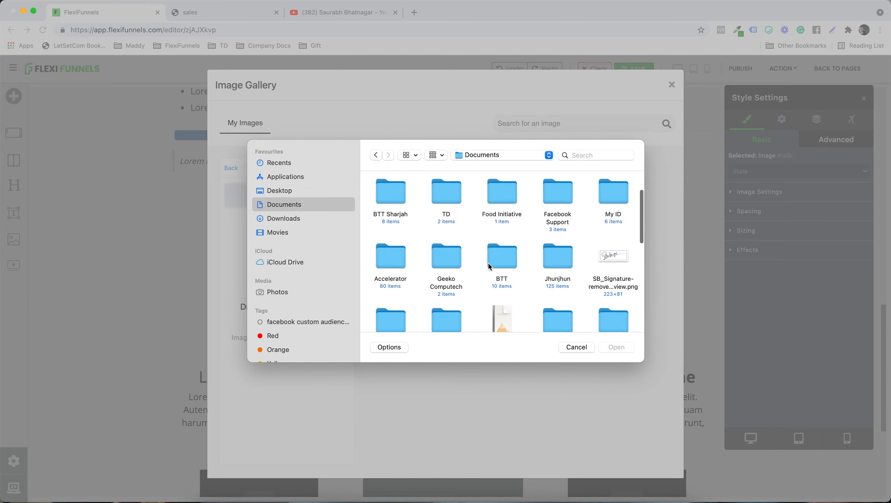
pyautogui.scroll(-2, 488, 262)
pyautogui.scroll(-3, 488, 266)
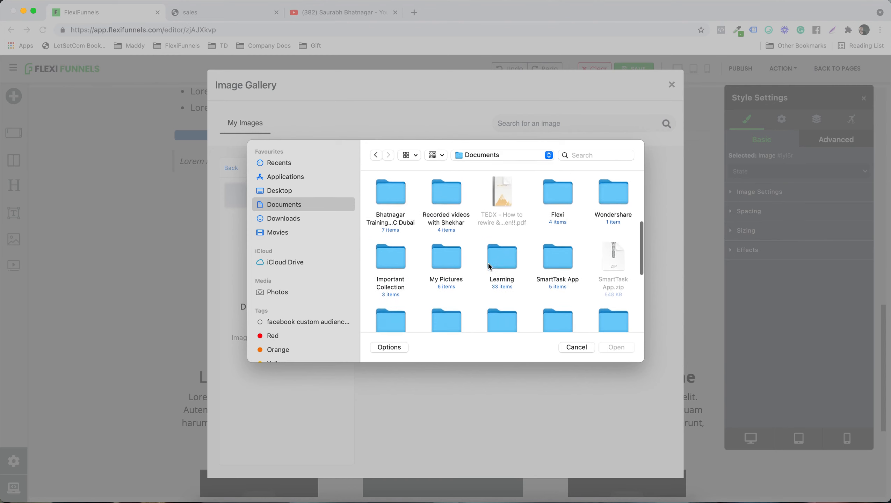
pyautogui.doubleClick(453, 231)
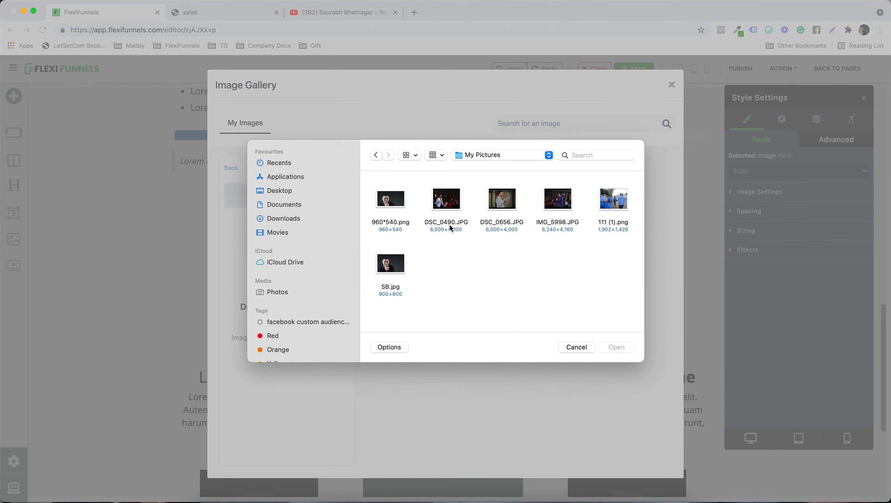
pyautogui.doubleClick(502, 199)
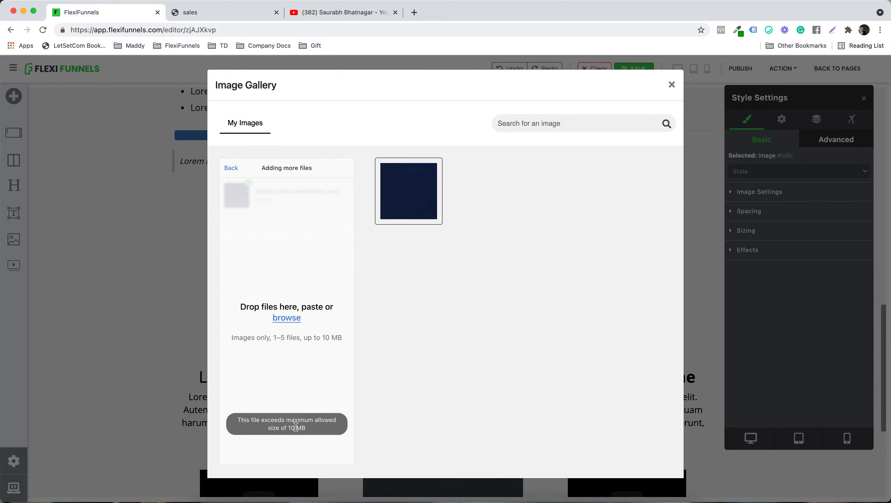
# Step: Add 111 (1).png and SB.jpg from My Pictures to the upload list and upload both to the gallery
pyautogui.click(292, 318)
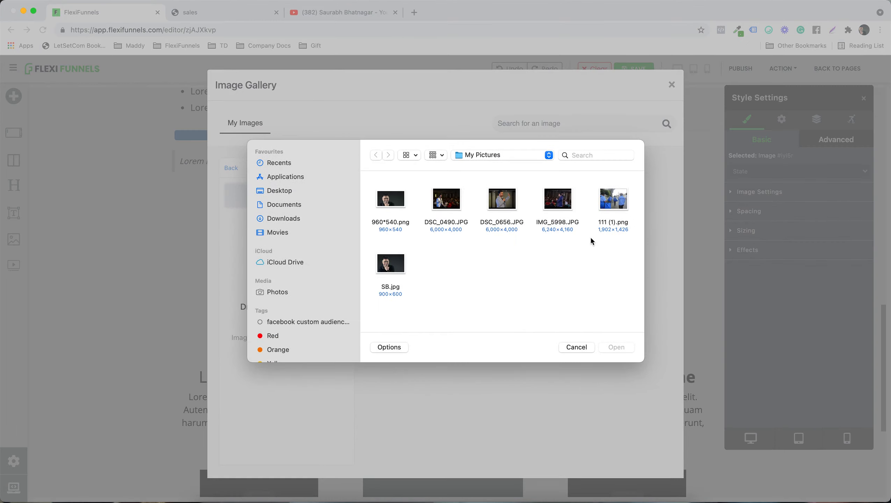
pyautogui.doubleClick(613, 199)
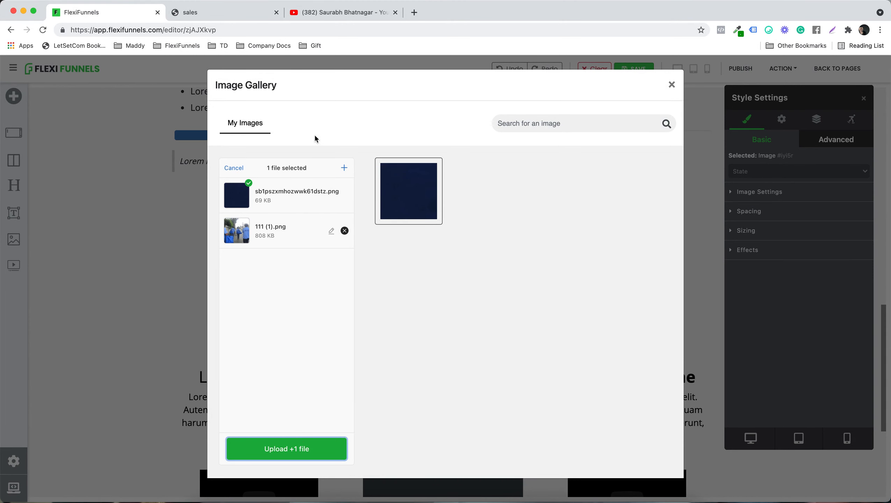
pyautogui.click(344, 169)
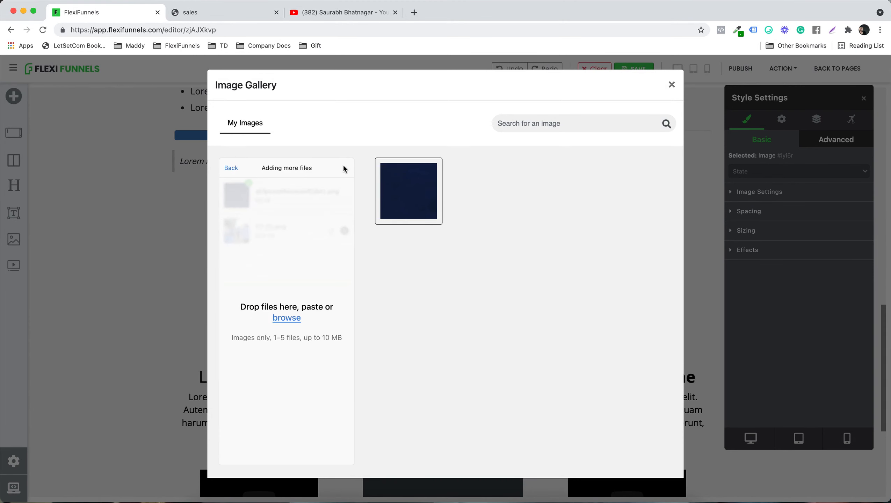
pyautogui.click(287, 317)
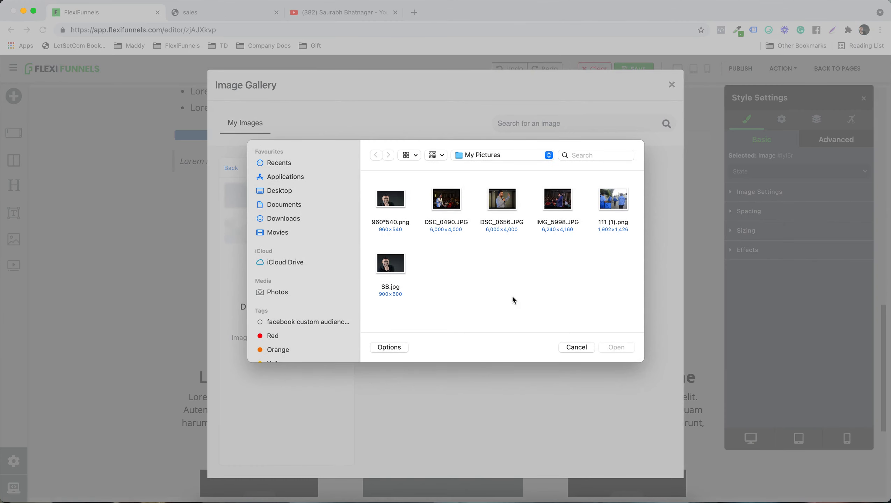
pyautogui.doubleClick(392, 268)
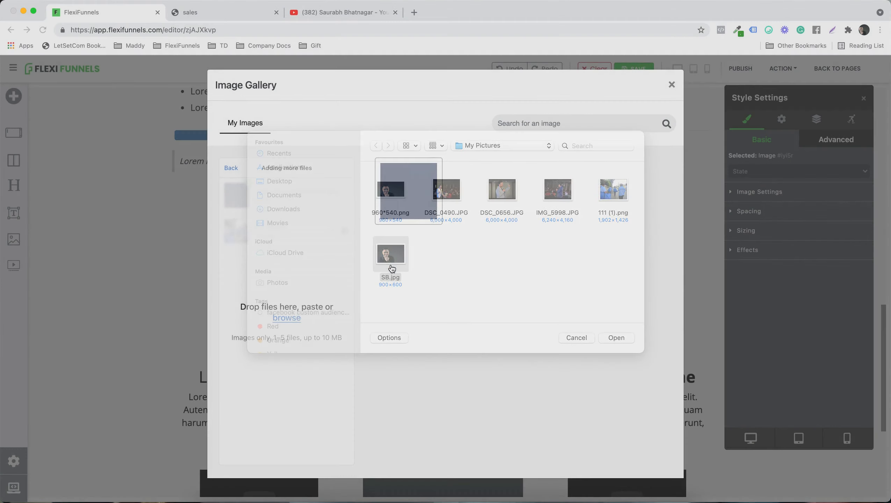
pyautogui.click(289, 441)
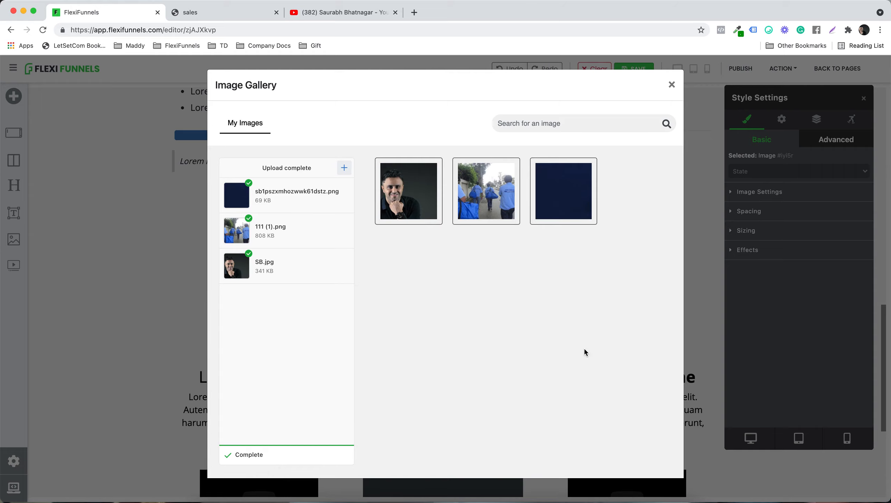
# Step: Replace the left placeholder with the SB.jpg portrait and the right placeholder with 111 (1).png
pyautogui.click(410, 181)
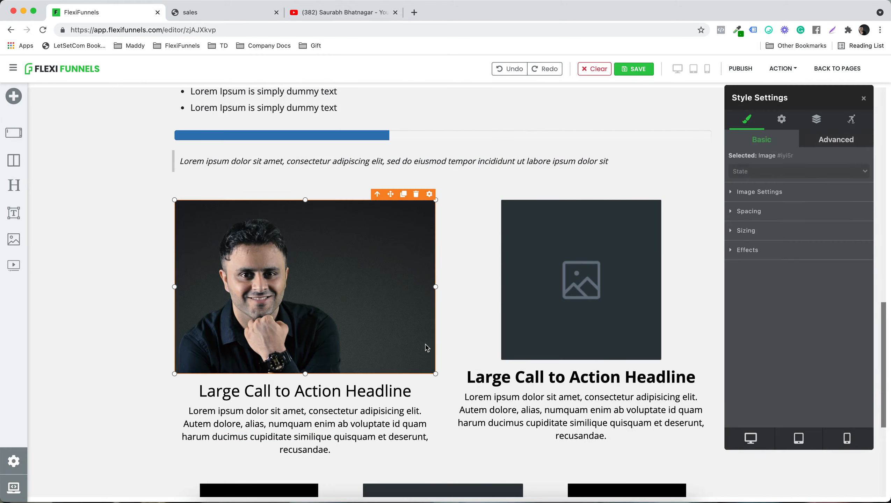
pyautogui.click(610, 207)
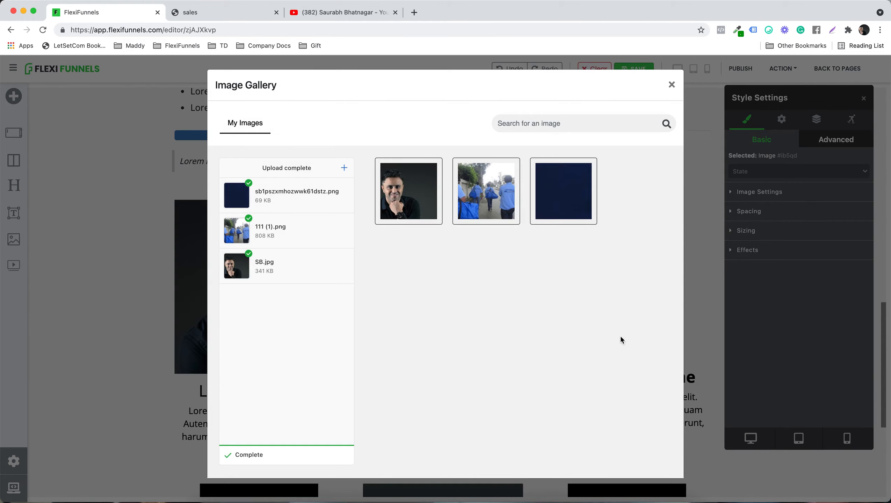
pyautogui.scroll(-1, 672, 305)
pyautogui.scroll(-1, 673, 305)
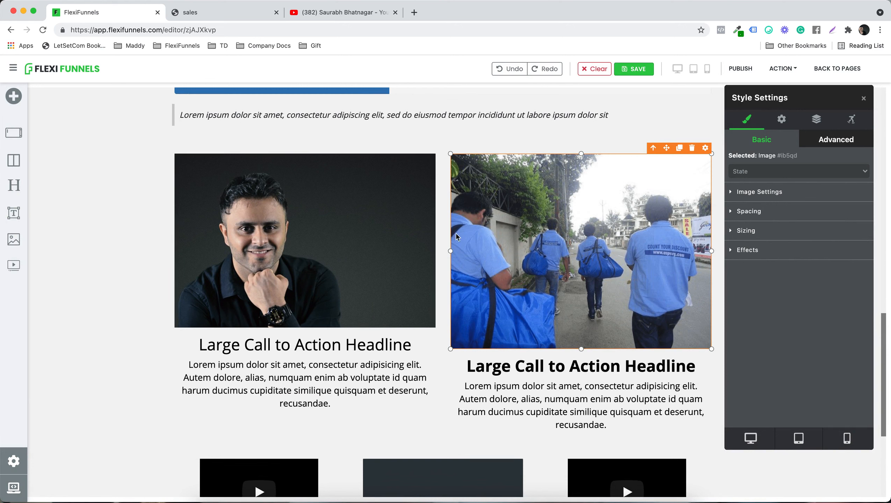
# Step: Set the left portrait image's top margin to 14 px
pyautogui.click(348, 241)
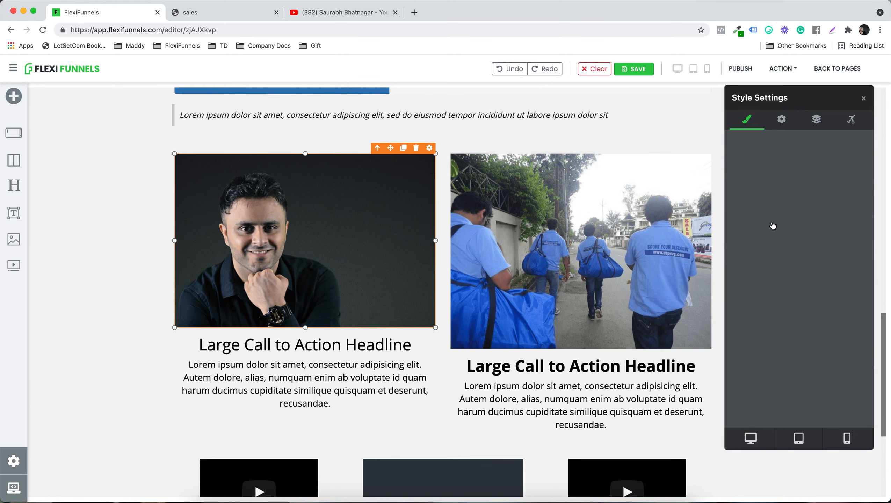
pyautogui.click(743, 211)
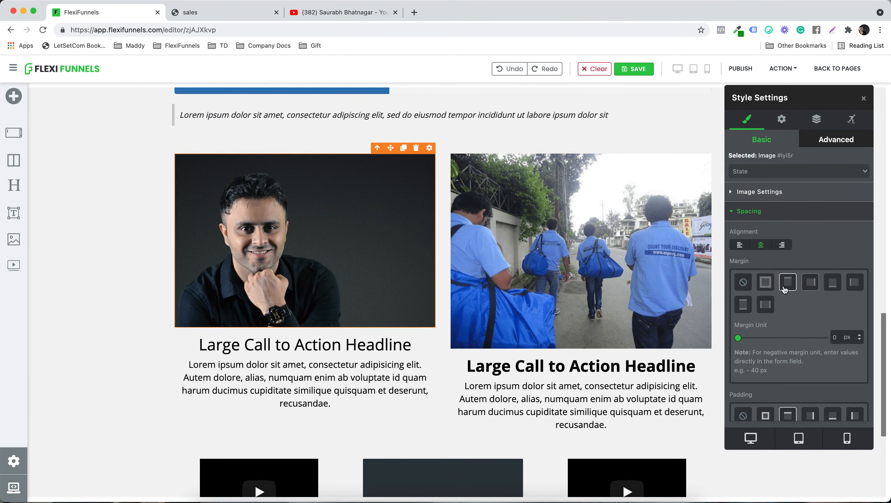
pyautogui.scroll(-1, 739, 309)
pyautogui.moveTo(738, 319); pyautogui.dragTo(741, 320)
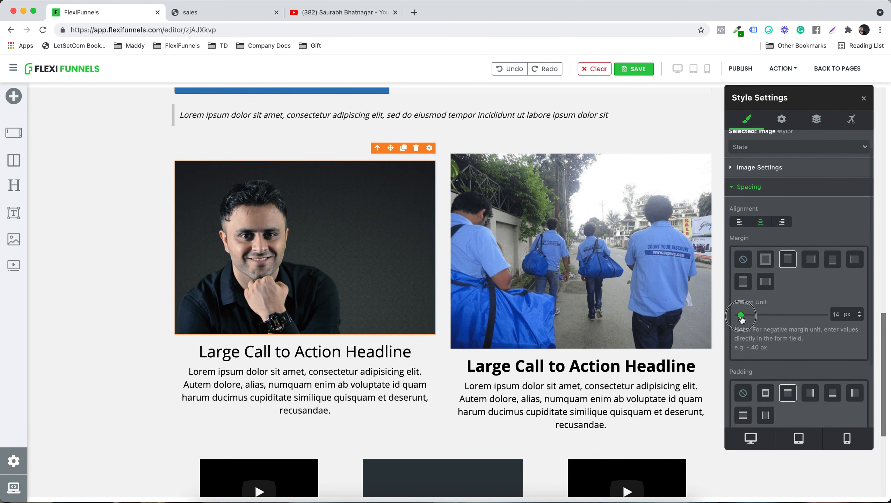
# Step: Reduce the width of the right image in the two-column section to 93%
pyautogui.click(643, 278)
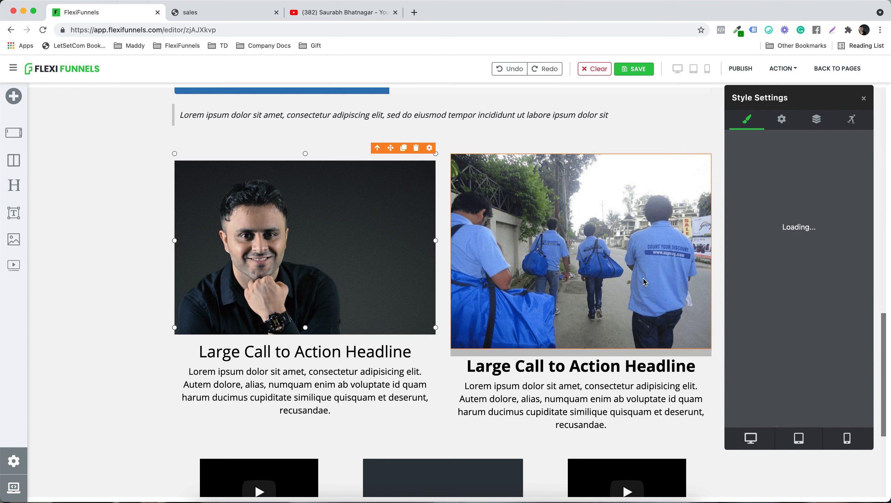
pyautogui.scroll(-3, 847, 340)
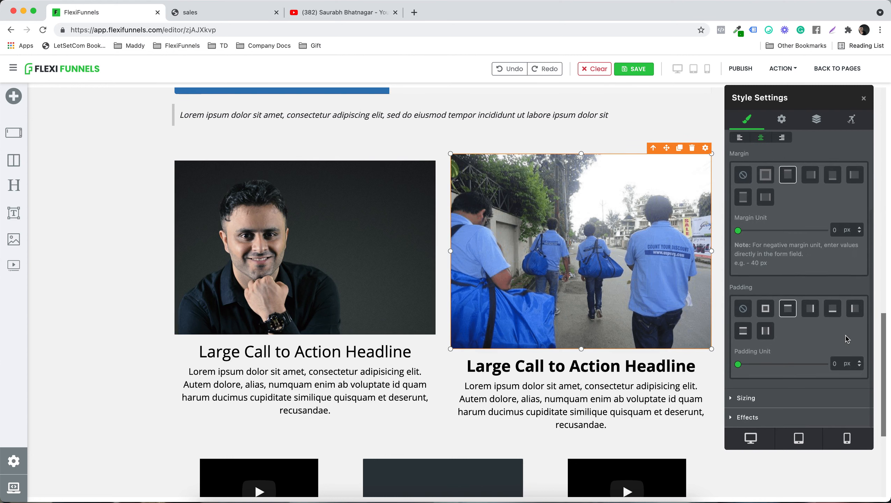
pyautogui.click(780, 396)
pyautogui.moveTo(827, 269); pyautogui.dragTo(820, 270)
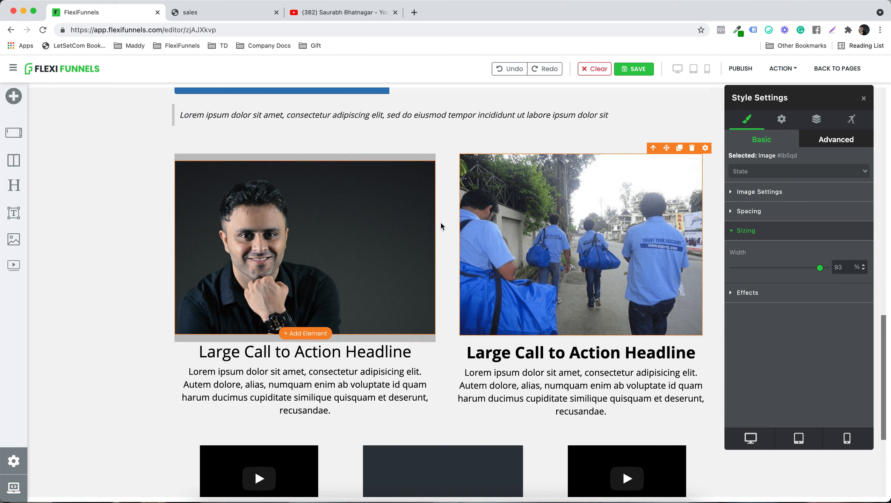
# Step: Set the left portrait image's top margin to 8 px
pyautogui.click(393, 255)
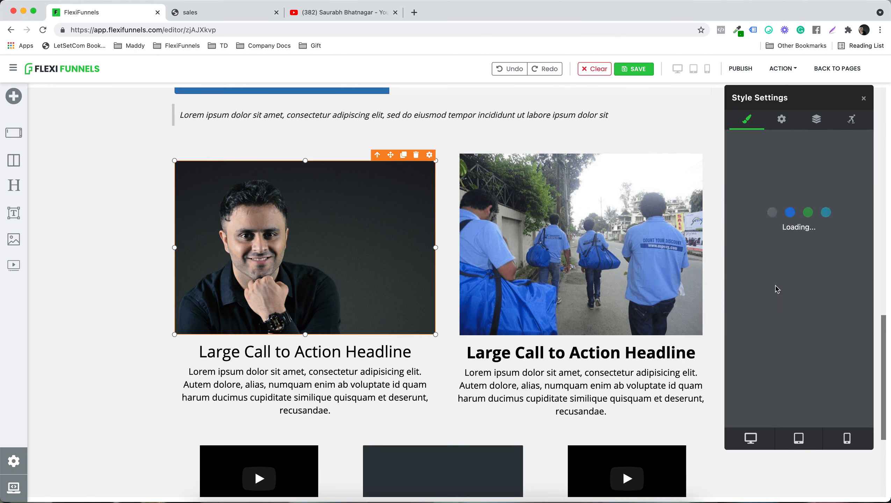
pyautogui.click(748, 211)
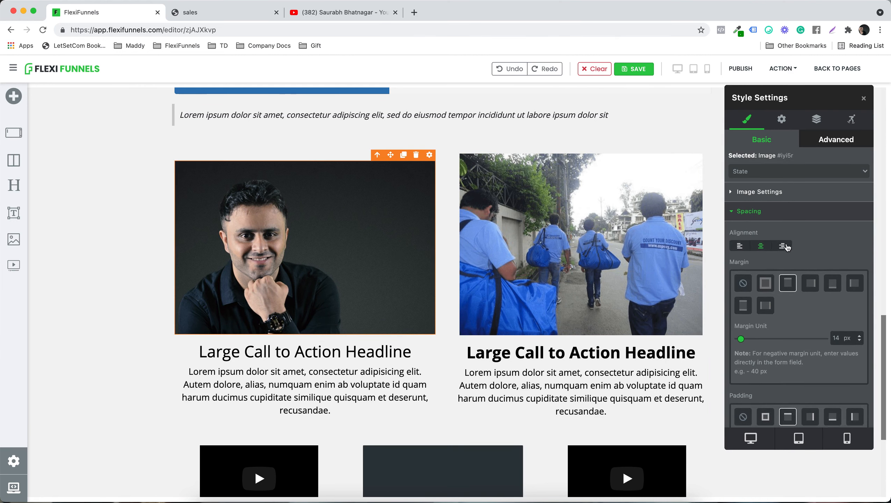
pyautogui.moveTo(751, 340); pyautogui.dragTo(739, 340)
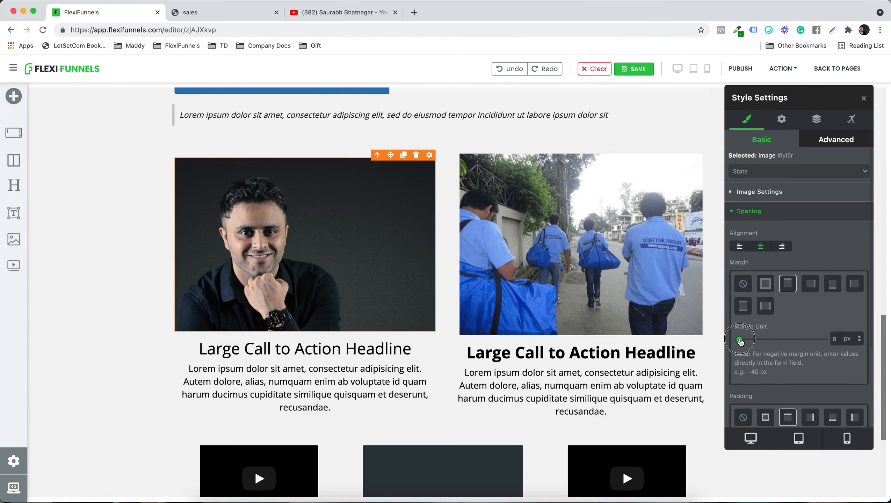
# Step: Open the advanced settings of the video box under the main headline and keep Youtube as its provider
pyautogui.scroll(-5, 605, 284)
pyautogui.scroll(-1, 605, 283)
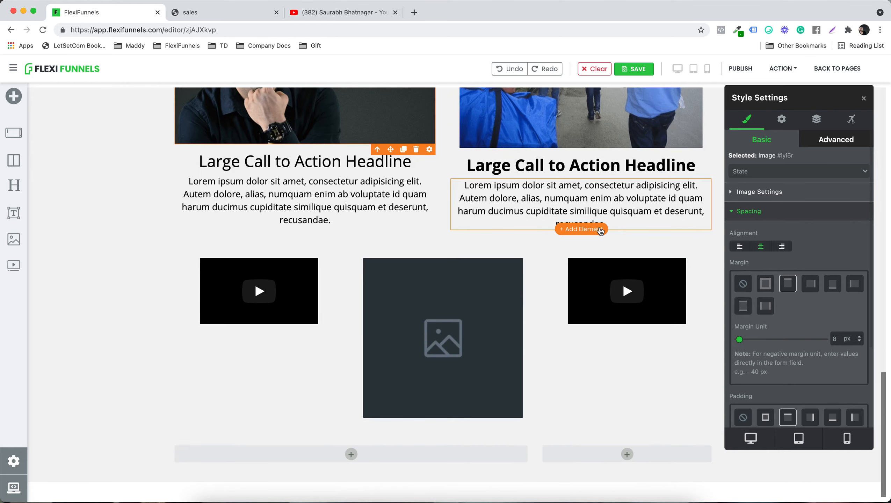
pyautogui.scroll(15, 295, 274)
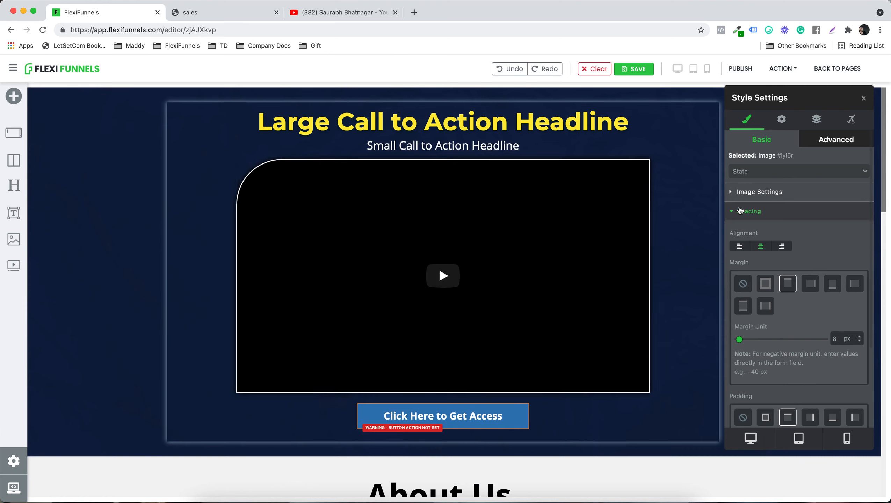
pyautogui.click(740, 210)
pyautogui.click(528, 191)
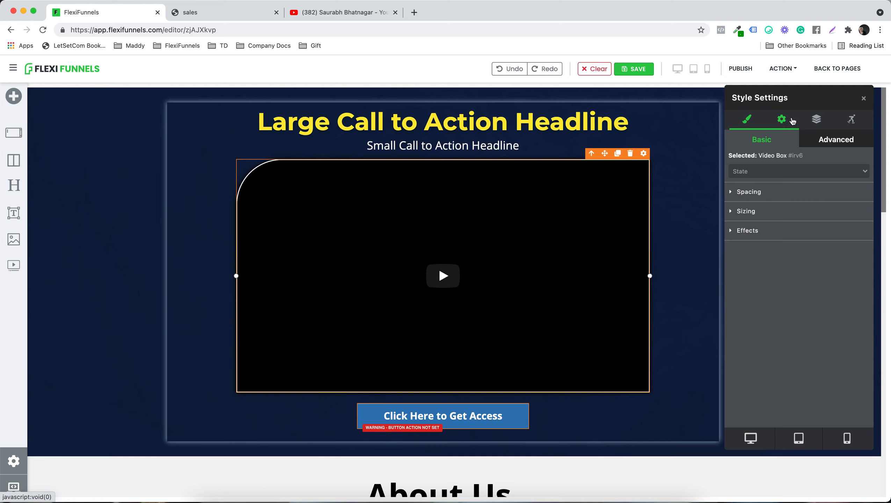
pyautogui.click(781, 124)
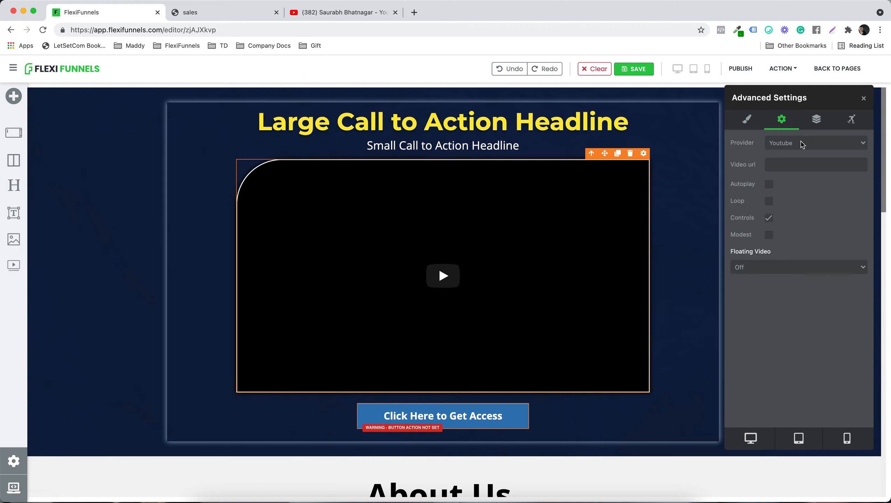
pyautogui.click(802, 144)
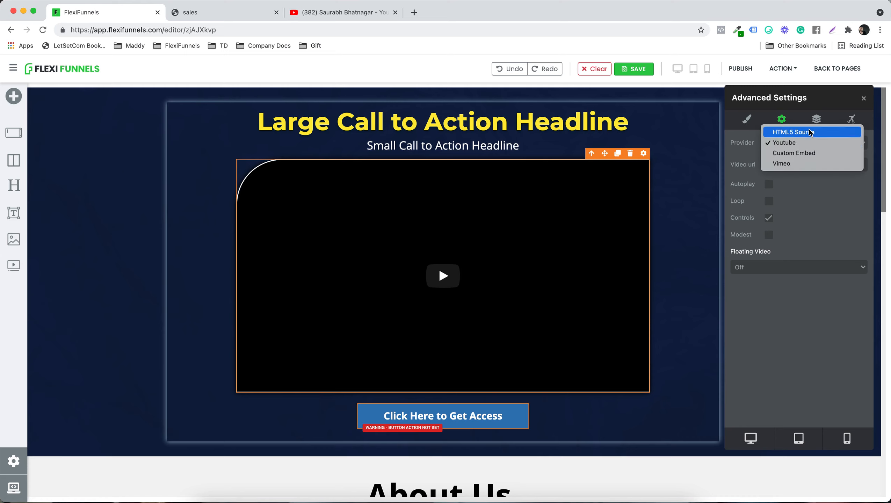
pyautogui.click(792, 142)
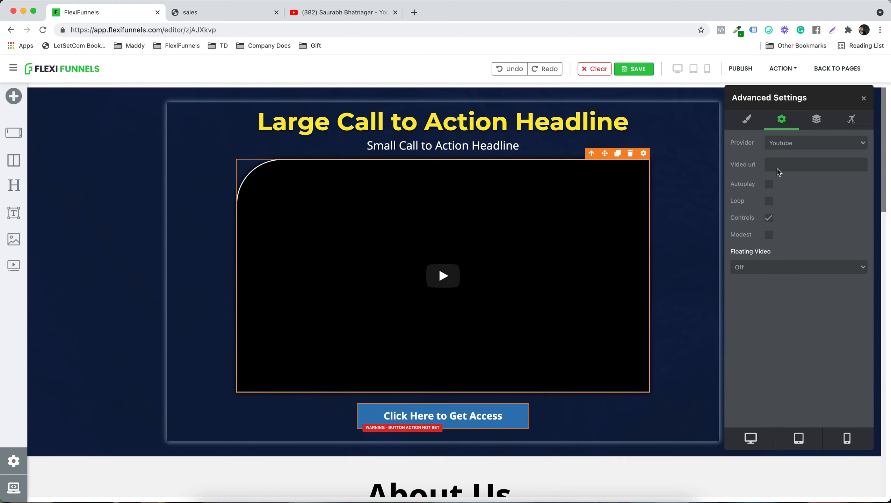
# Step: Switch to YouTube, open the channel's "2021 - 19 Ideas lockdown" video paused and muted, and copy its URL
pyautogui.click(347, 14)
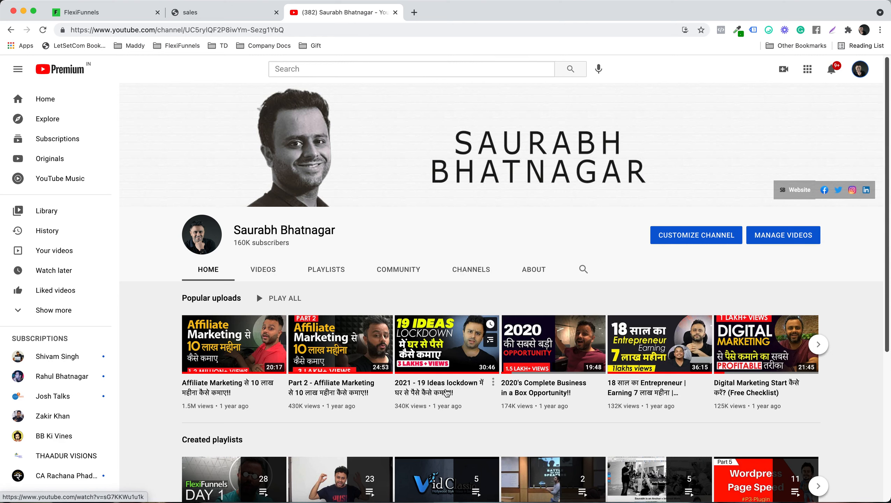
pyautogui.click(447, 393)
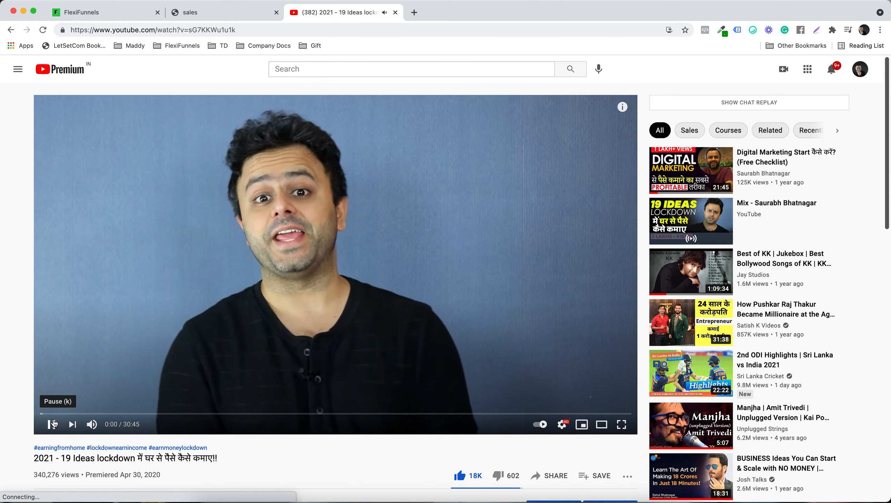
pyautogui.click(53, 423)
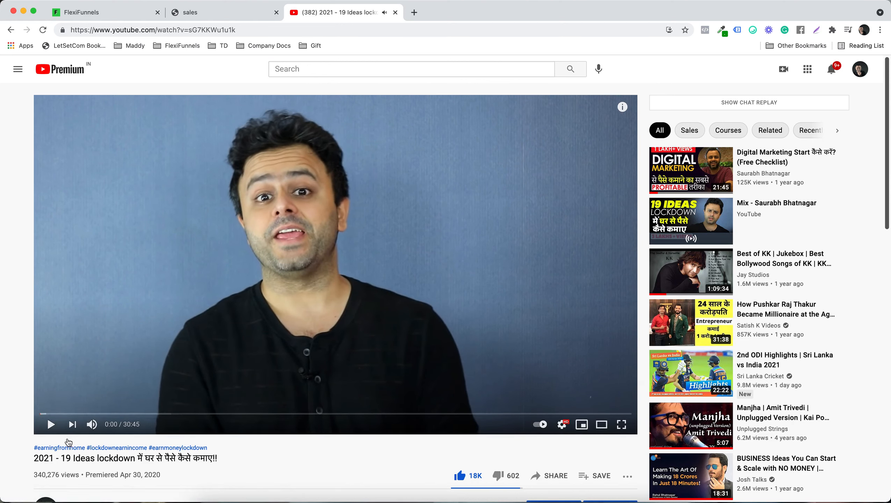
pyautogui.click(92, 424)
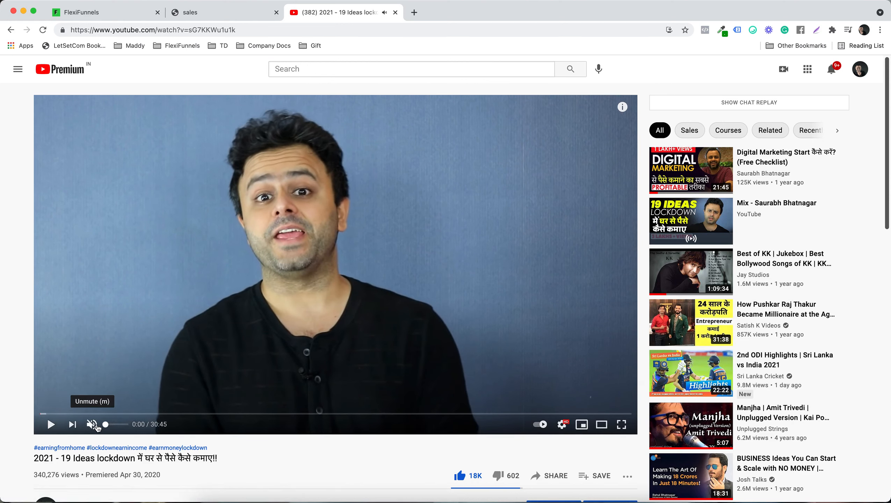
pyautogui.click(171, 33)
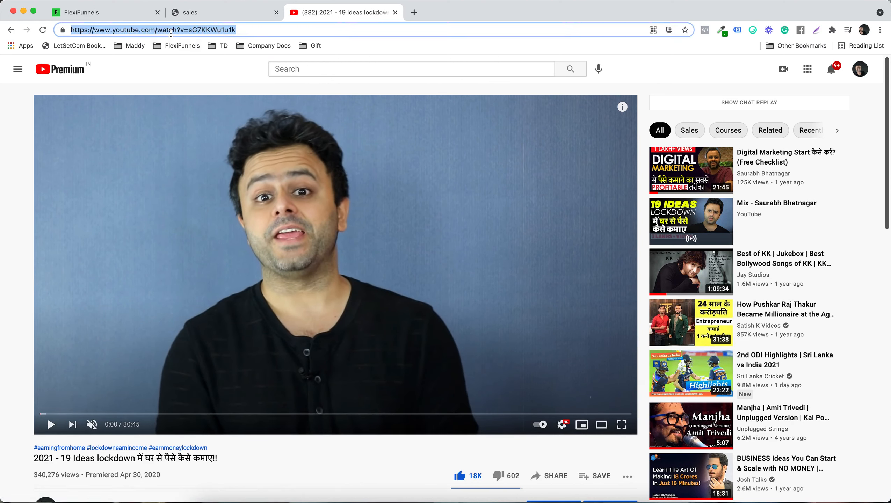
# Step: Return to the FlexiFunnels editor, paste the copied YouTube URL as the video box's video URL, and remove the box's border radius
pyautogui.click(128, 15)
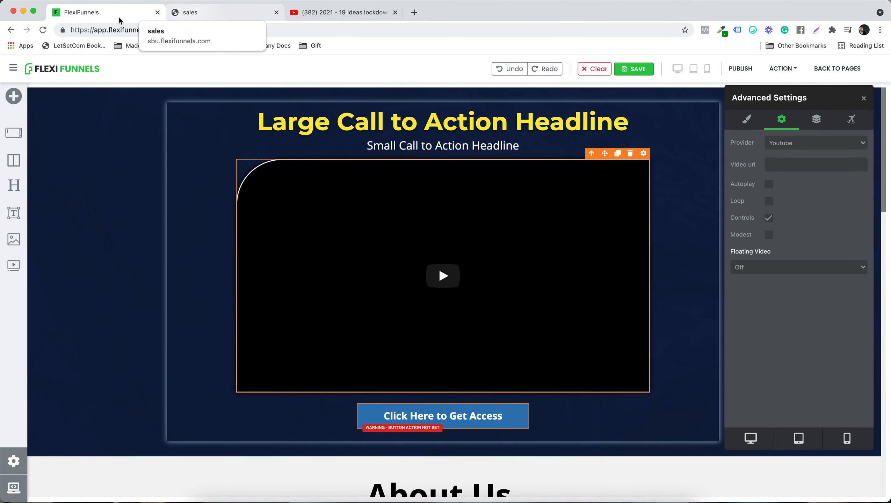
pyautogui.press('super+v')
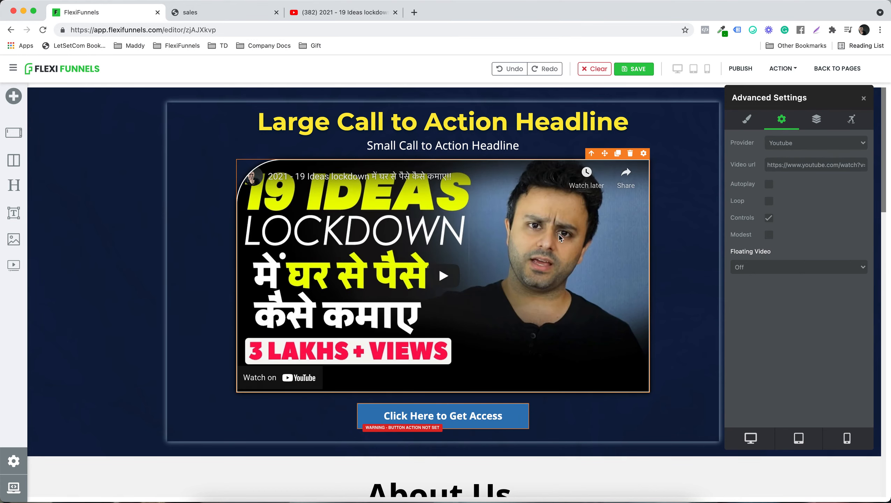
pyautogui.click(747, 119)
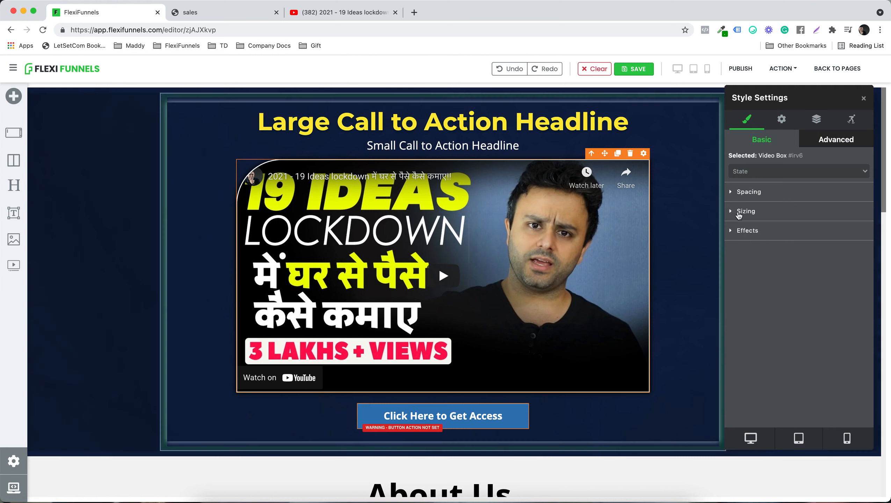
pyautogui.click(750, 235)
pyautogui.scroll(-8, 815, 279)
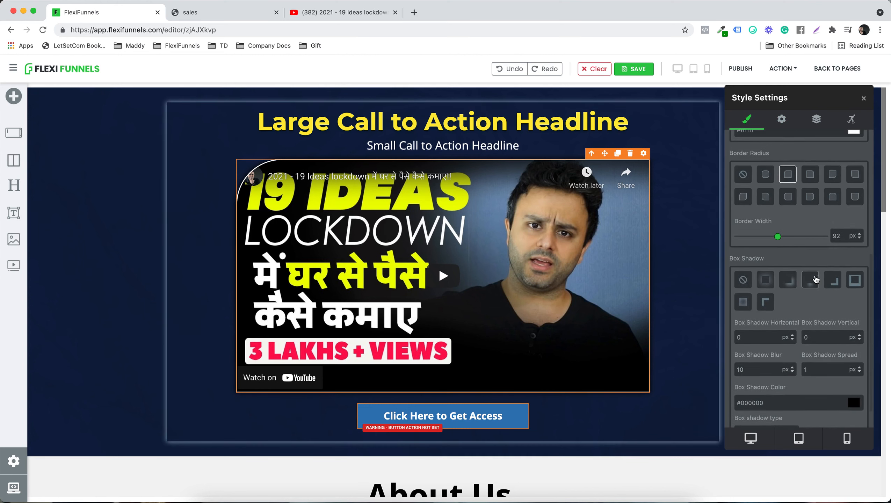
pyautogui.click(743, 176)
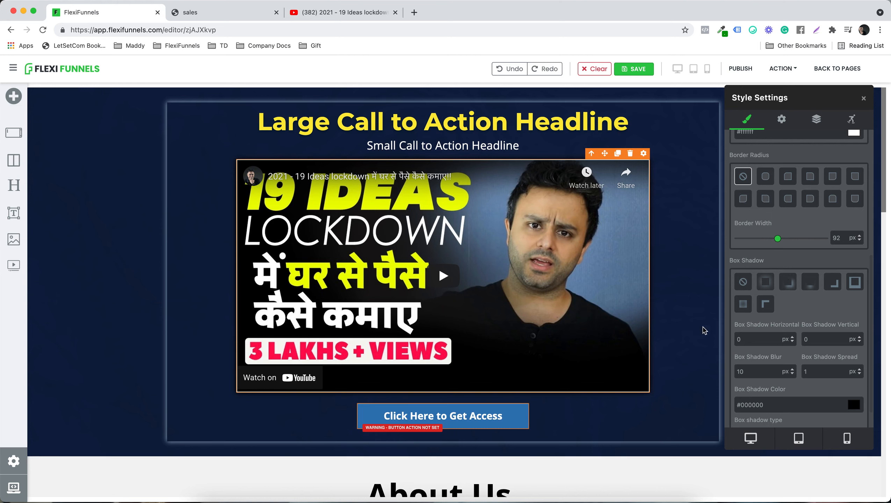
pyautogui.scroll(7, 825, 299)
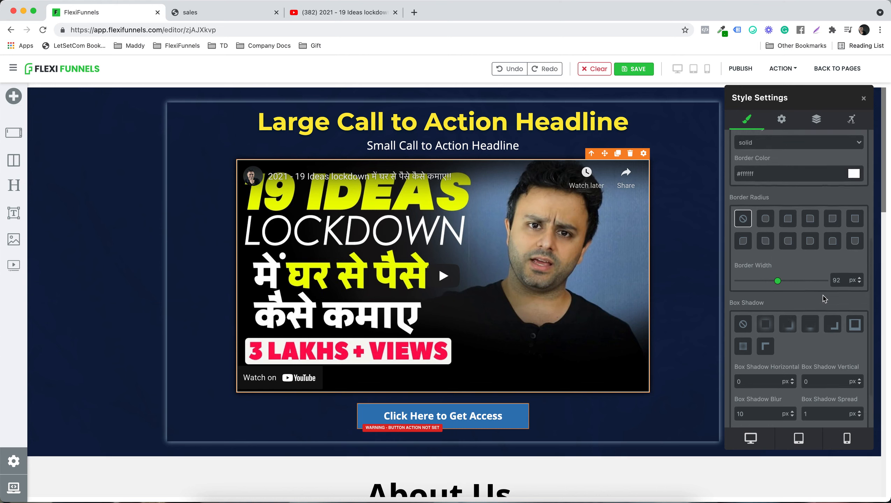
# Step: Close the style settings, publish the sales page and open its live version
pyautogui.click(864, 100)
pyautogui.click(740, 69)
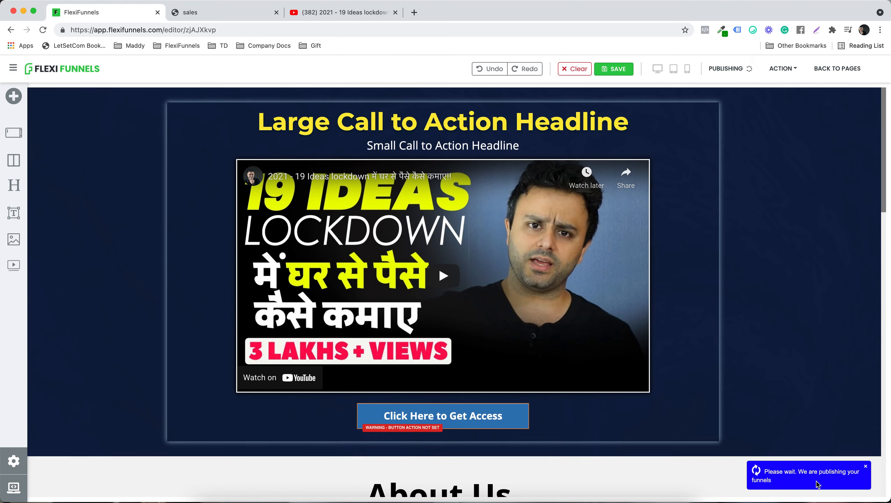
pyautogui.click(780, 70)
pyautogui.click(779, 88)
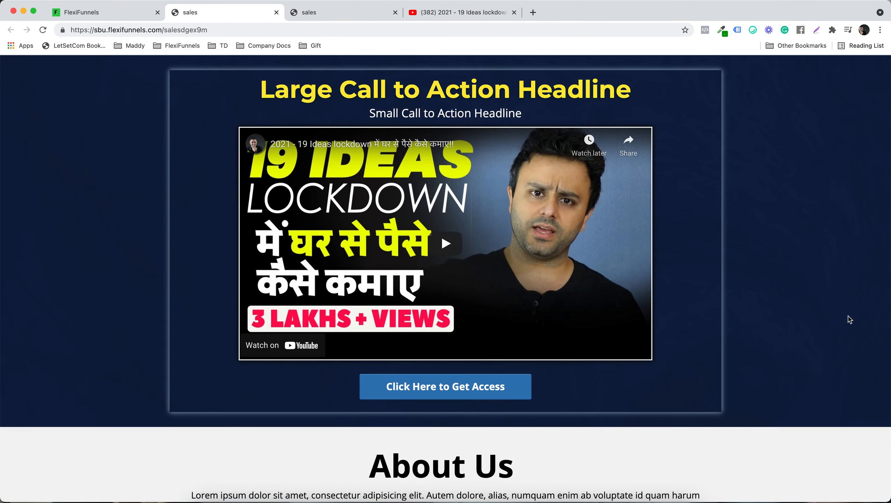
# Step: Back in the editor, remove the box shadow from the row surrounding the main headline, video and button
pyautogui.click(141, 13)
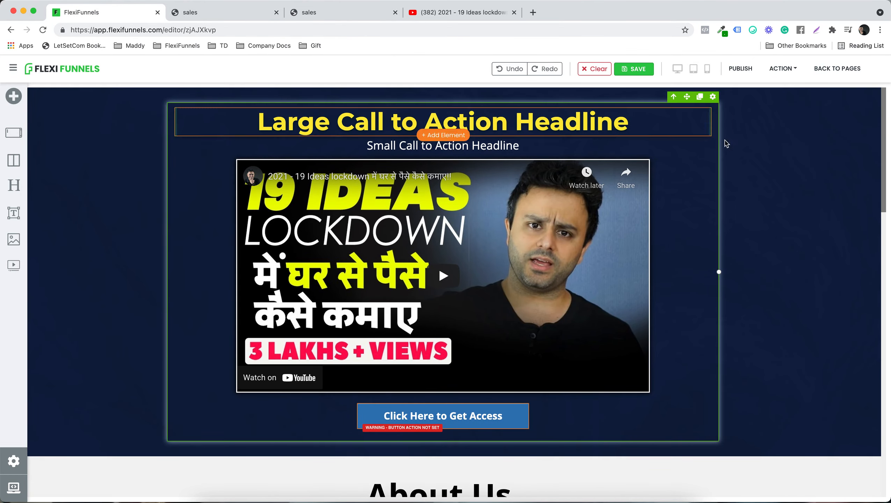
pyautogui.click(711, 100)
pyautogui.scroll(-5, 820, 271)
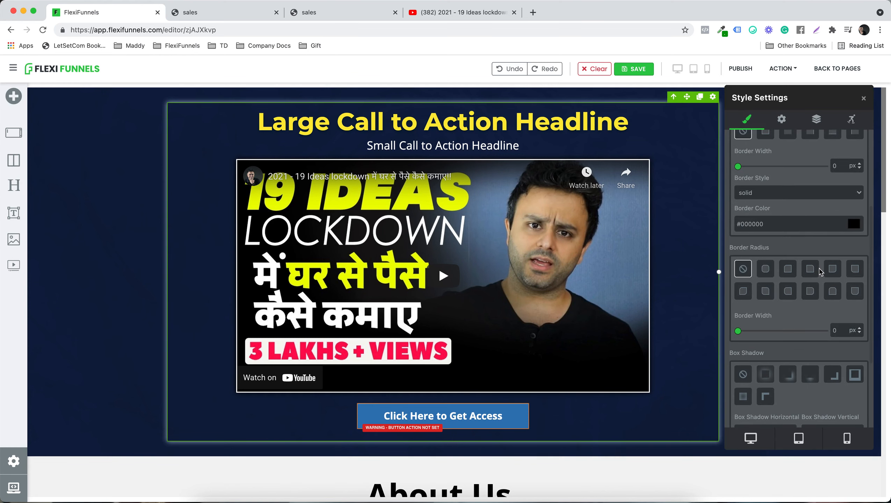
pyautogui.scroll(-3, 819, 271)
pyautogui.click(748, 292)
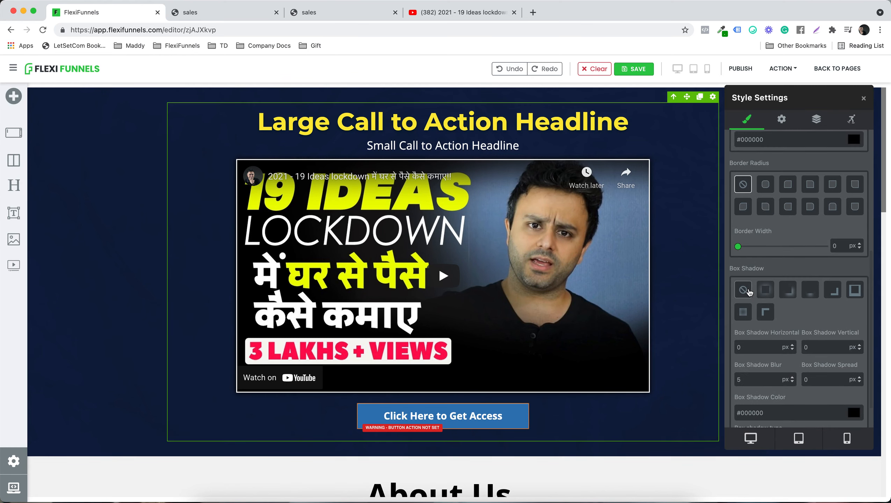
pyautogui.click(130, 285)
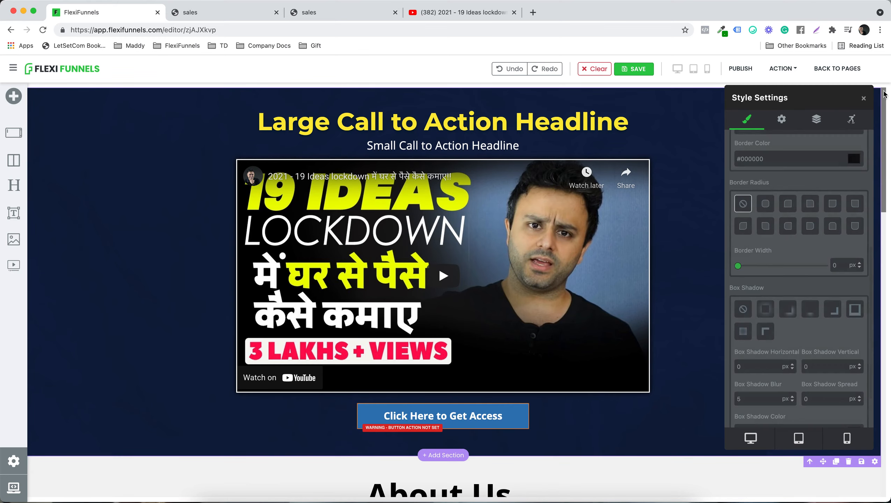
# Step: Publish the page again, look through the live sales page and reload it to check the row without its shadow
pyautogui.click(746, 70)
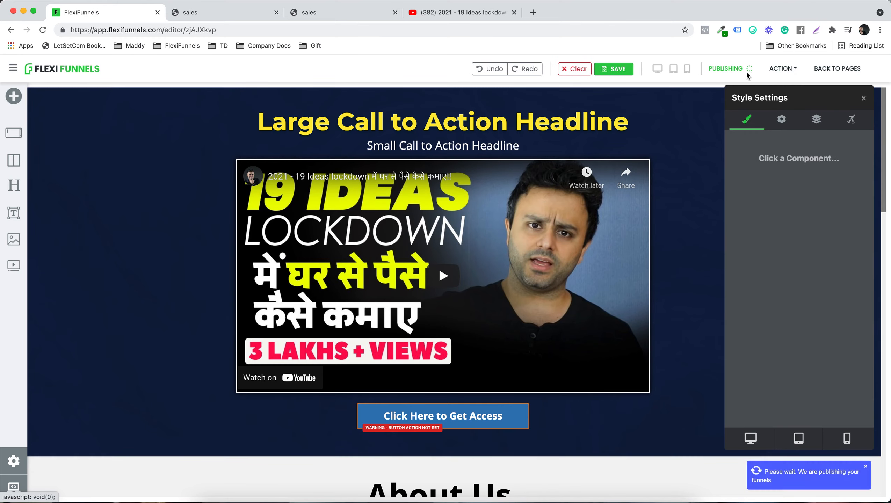
pyautogui.click(222, 17)
pyautogui.scroll(-15, 377, 192)
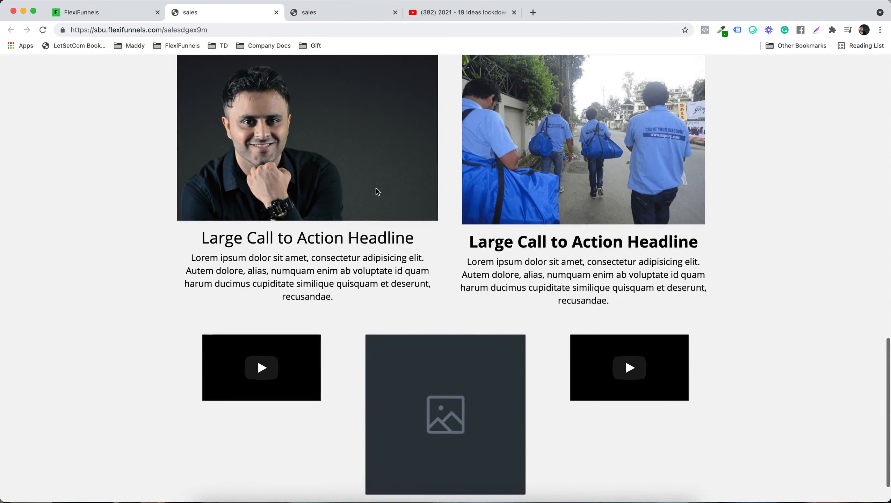
pyautogui.scroll(-3, 377, 192)
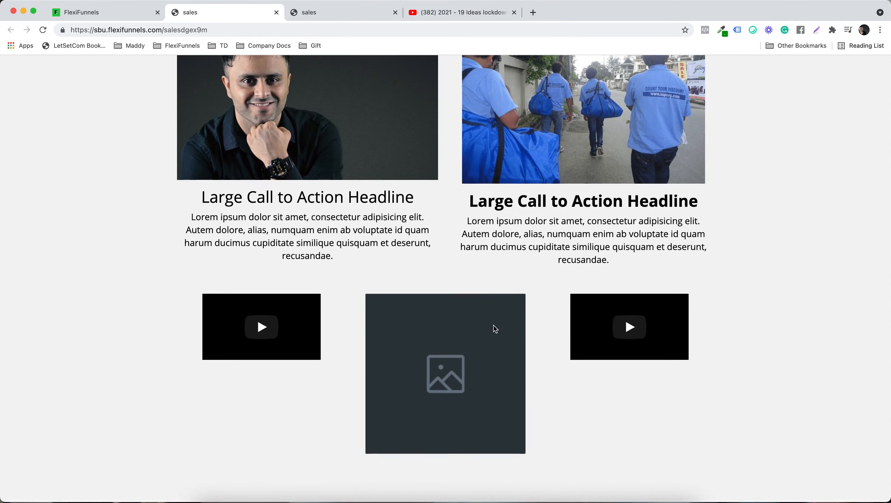
pyautogui.scroll(20, 705, 347)
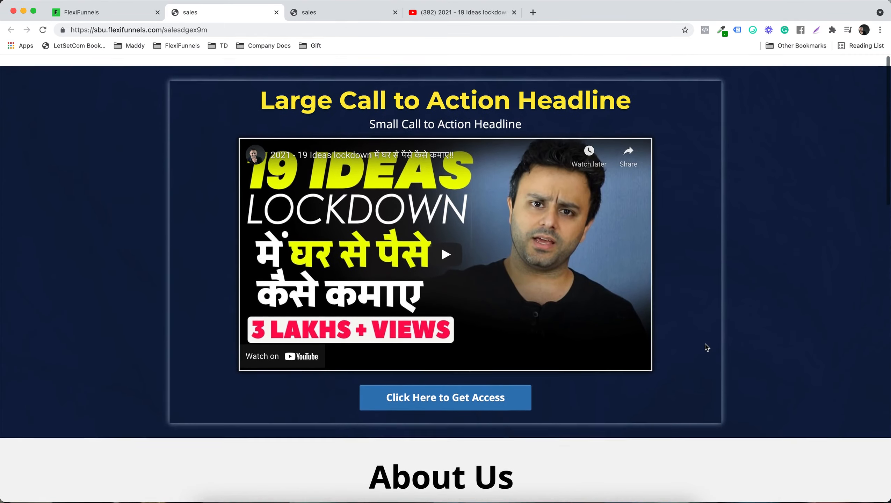
pyautogui.click(104, 15)
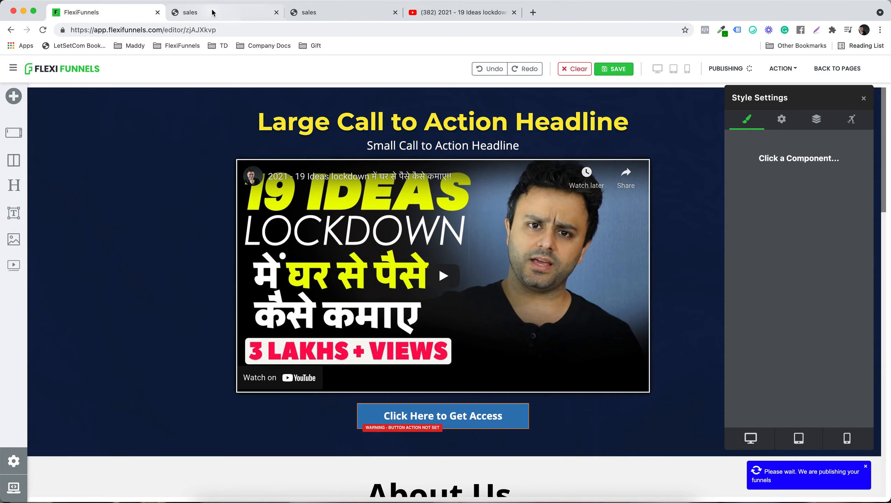
pyautogui.click(206, 13)
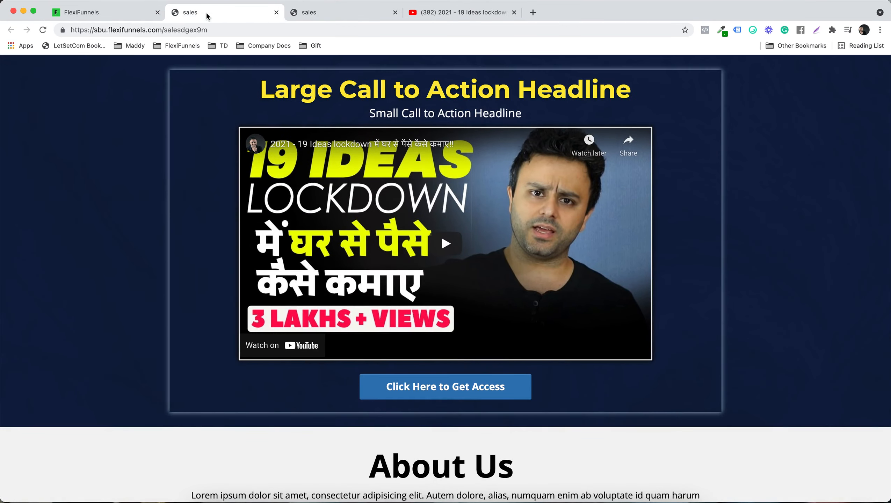
pyautogui.press('super+r')
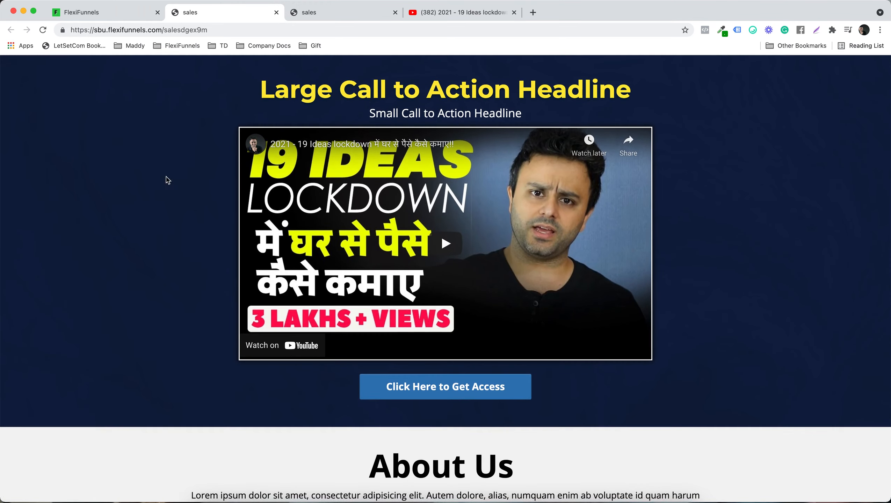
# Step: In the editor, set the value of the progress bar below the bulleted list to 70 and enable its Animation and Striped options
pyautogui.click(128, 17)
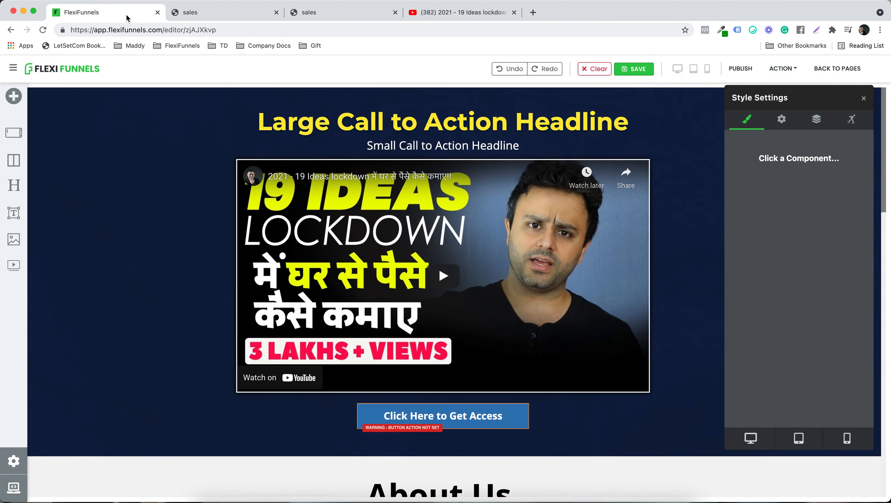
pyautogui.scroll(-10, 587, 294)
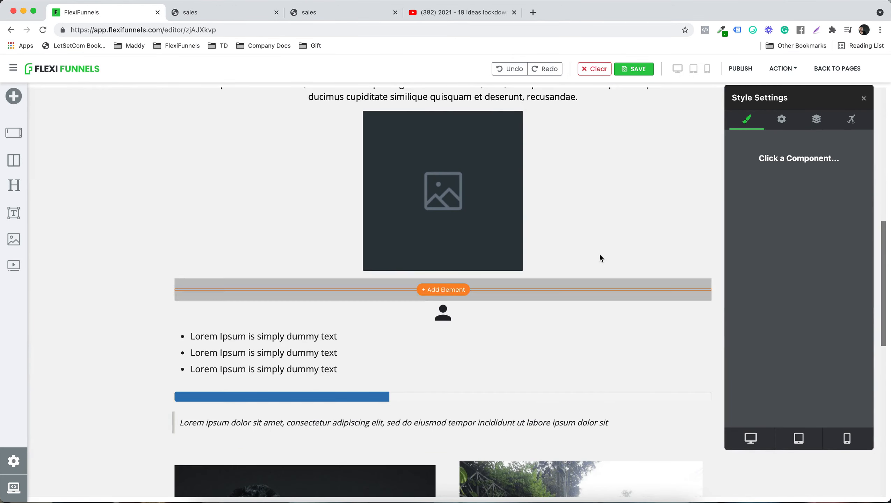
pyautogui.scroll(-3, 529, 305)
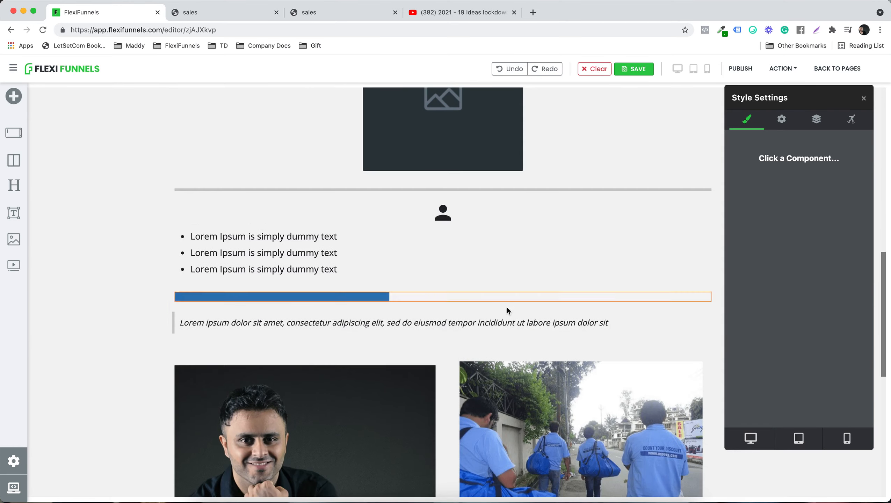
pyautogui.click(440, 302)
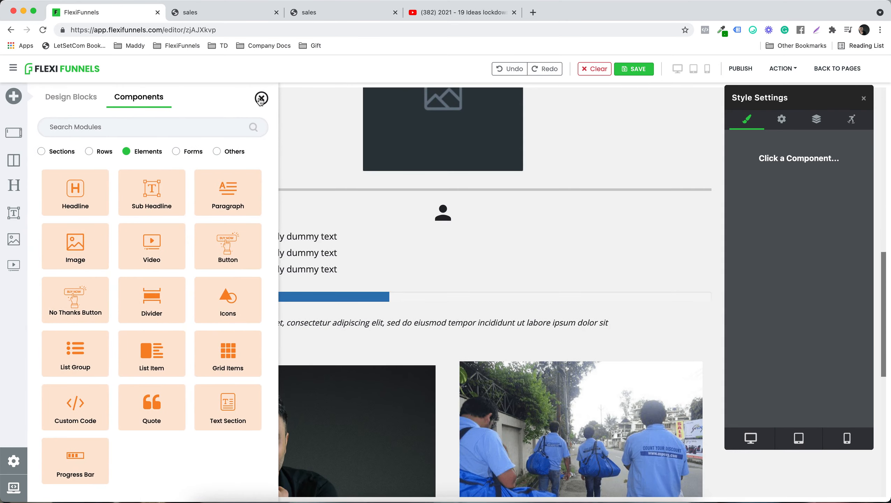
pyautogui.click(388, 341)
pyautogui.click(328, 296)
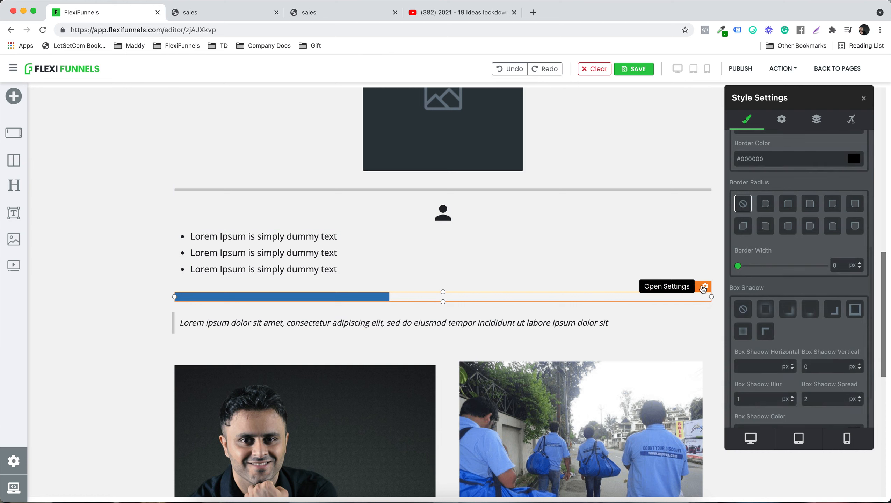
pyautogui.scroll(-2, 802, 246)
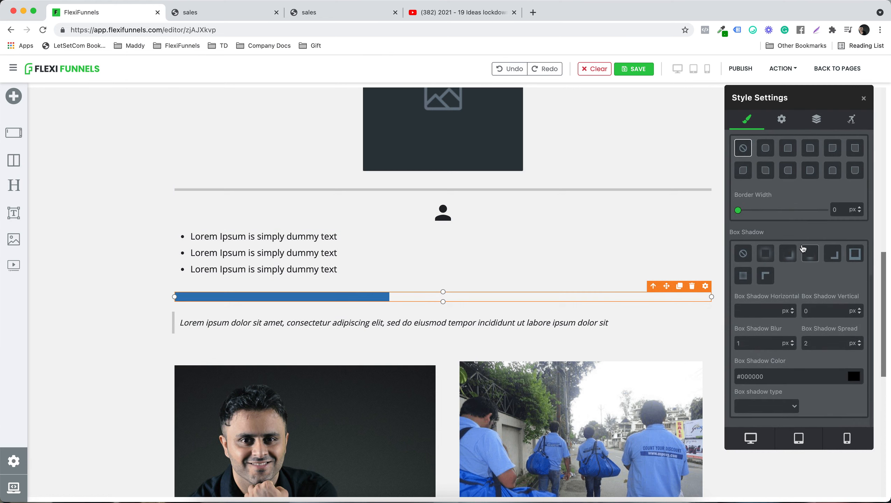
pyautogui.scroll(8, 803, 246)
pyautogui.click(757, 251)
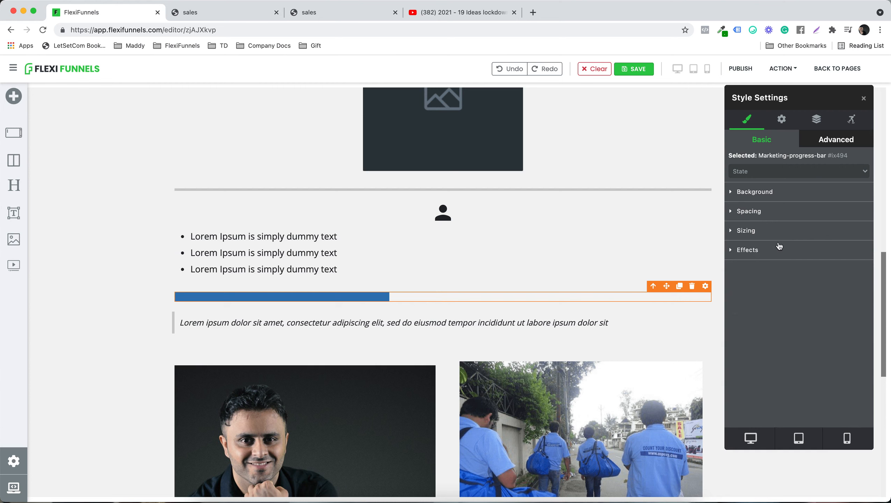
pyautogui.click(782, 120)
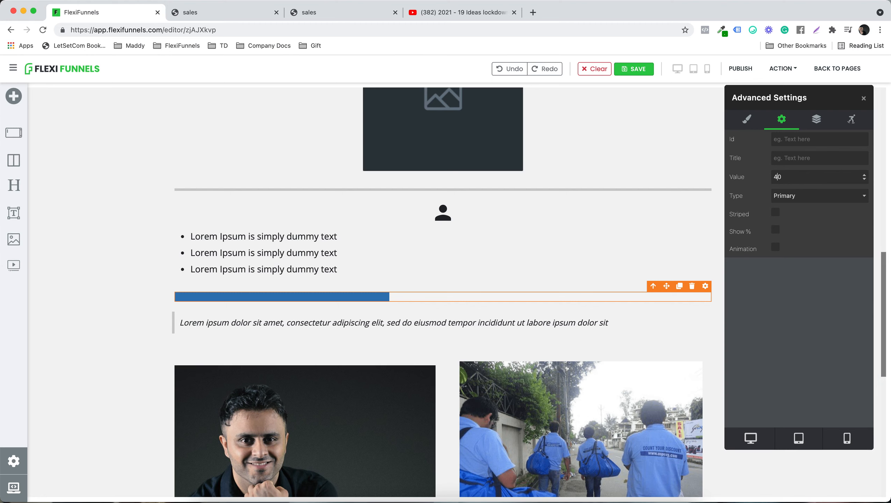
pyautogui.click(809, 357)
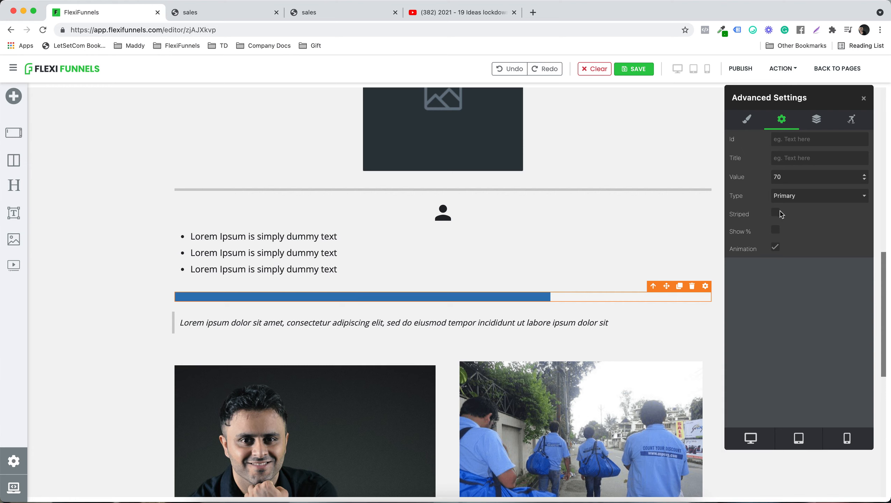
pyautogui.click(776, 213)
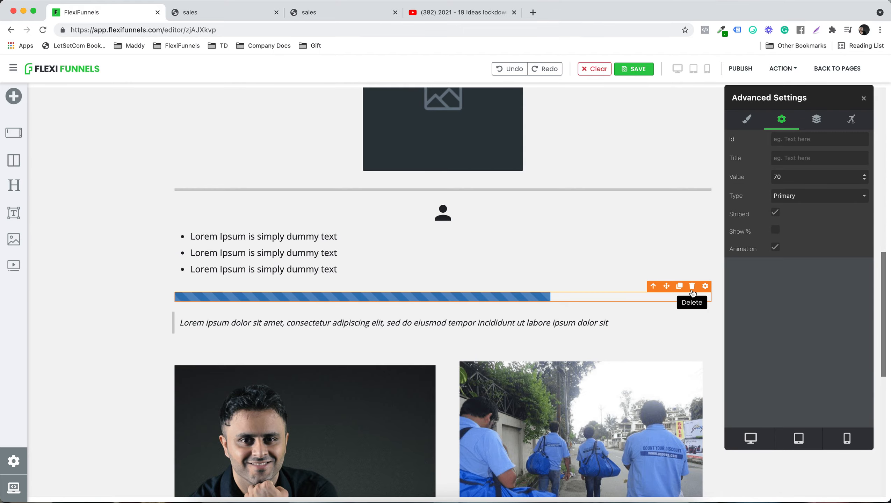
# Step: Close and reopen the progress bar's settings, and compare its style options with its advanced options
pyautogui.scroll(-15, 678, 325)
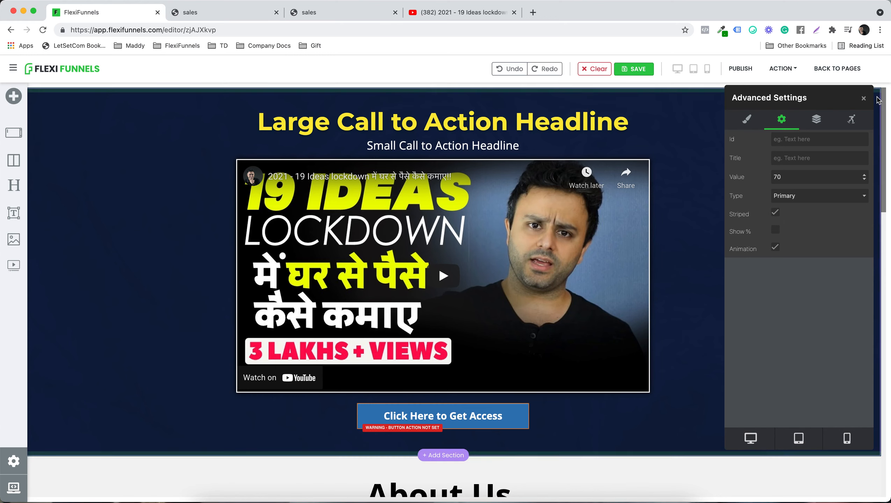
pyautogui.click(865, 99)
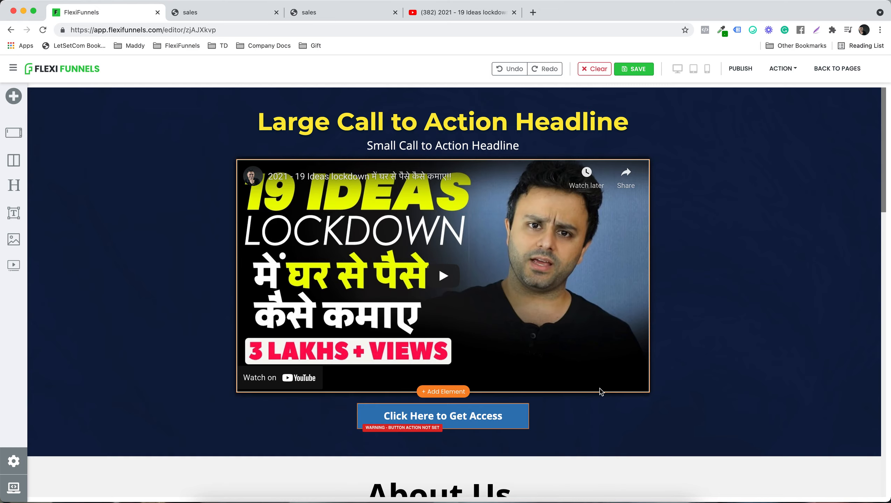
pyautogui.scroll(-9, 598, 387)
pyautogui.scroll(-10, 577, 320)
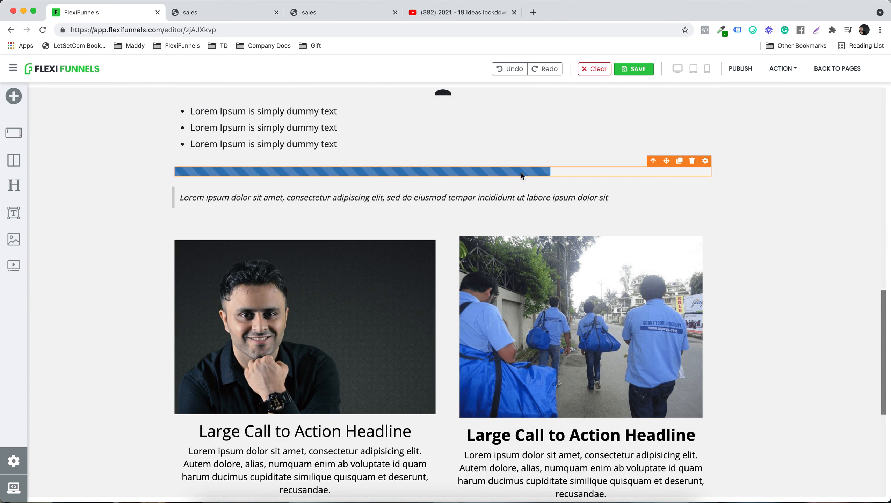
pyautogui.click(635, 169)
pyautogui.click(705, 162)
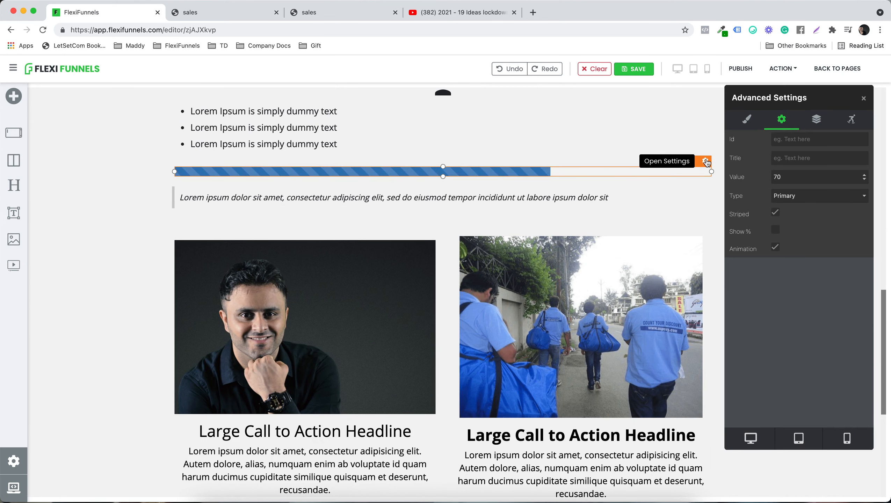
pyautogui.click(746, 120)
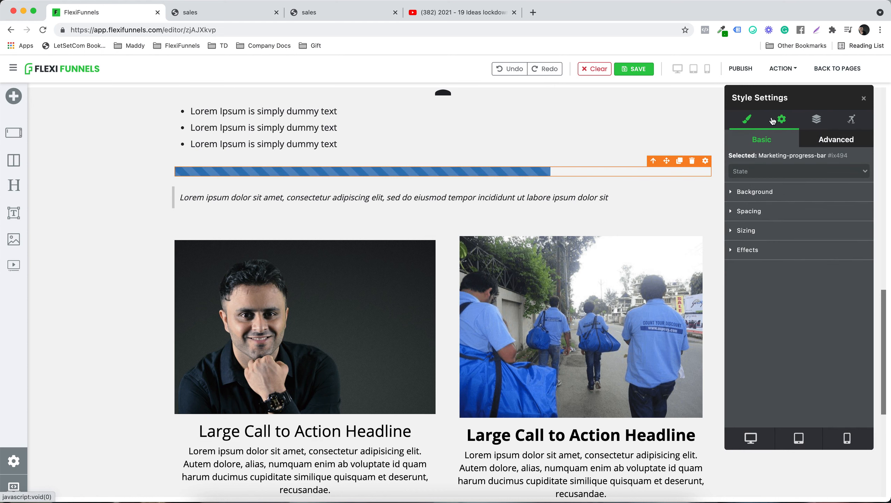
pyautogui.click(788, 125)
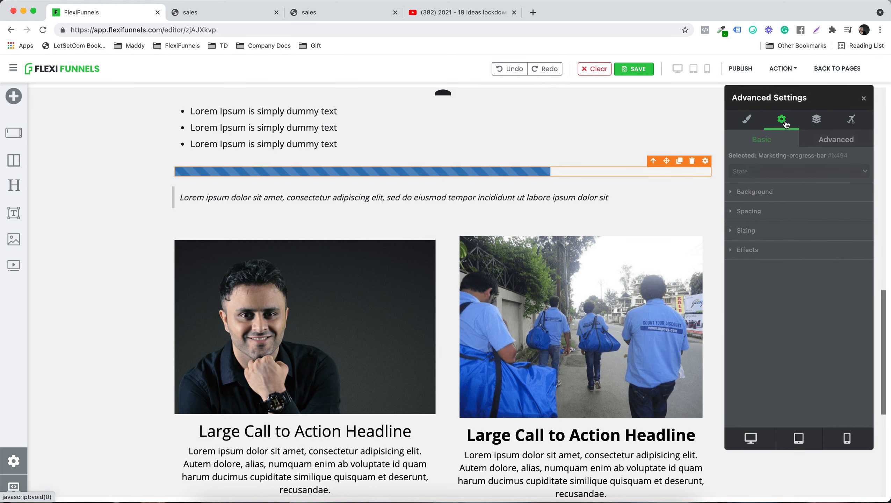
pyautogui.click(746, 119)
# Step: Open the advanced settings of the video box under the main headline
pyautogui.scroll(20, 624, 242)
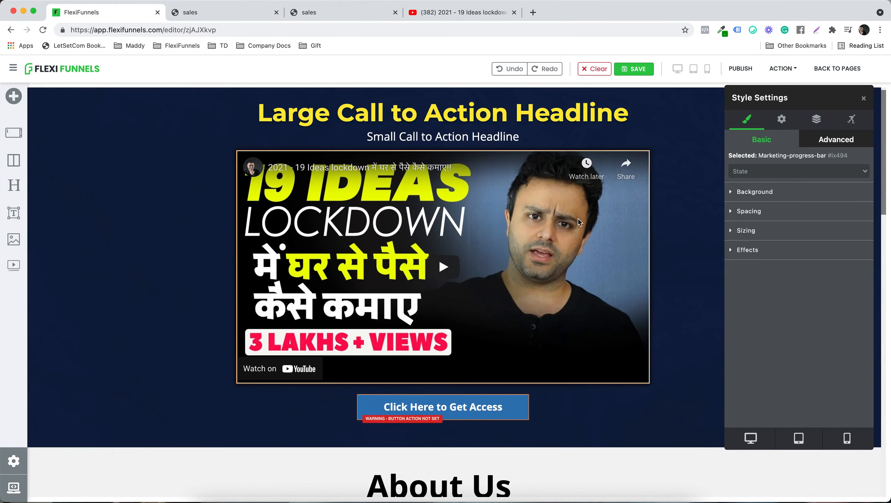
pyautogui.click(593, 203)
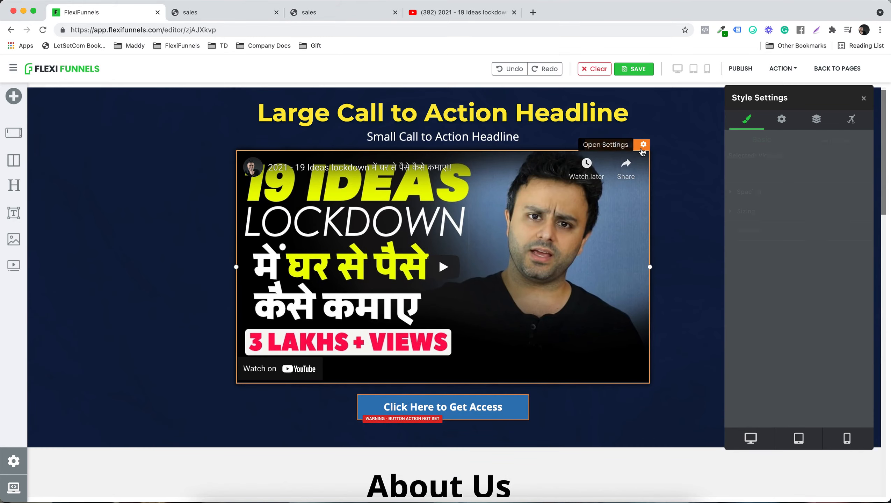
pyautogui.click(785, 128)
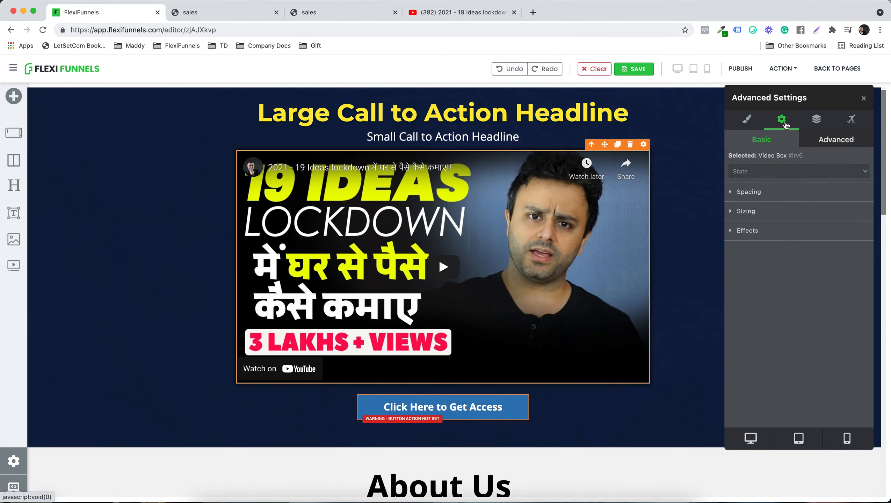